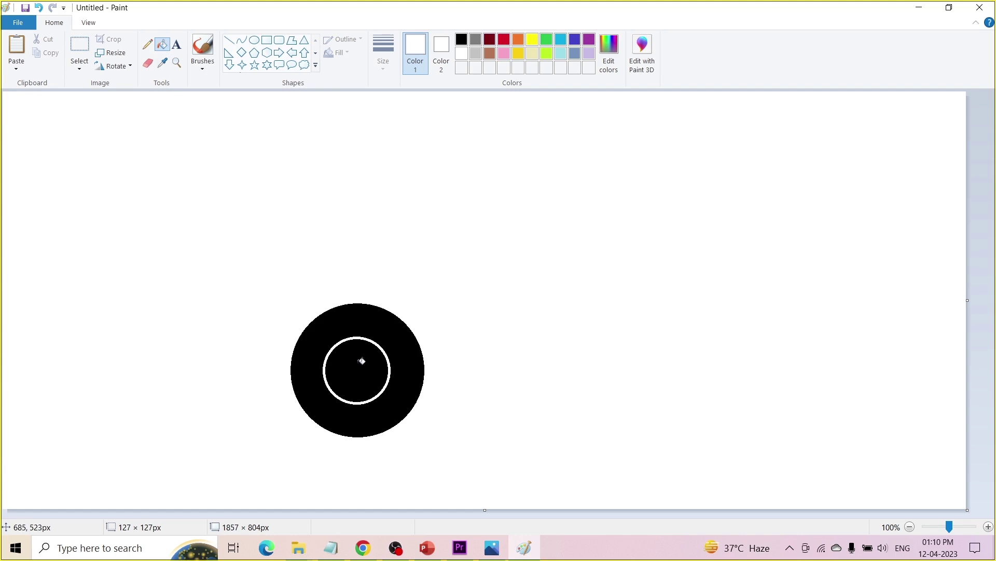
Step: Fill the wheel's inner circle with white and draw a smaller black ring inside it using the thickest outline
left_click(361, 360)
left_click(254, 40)
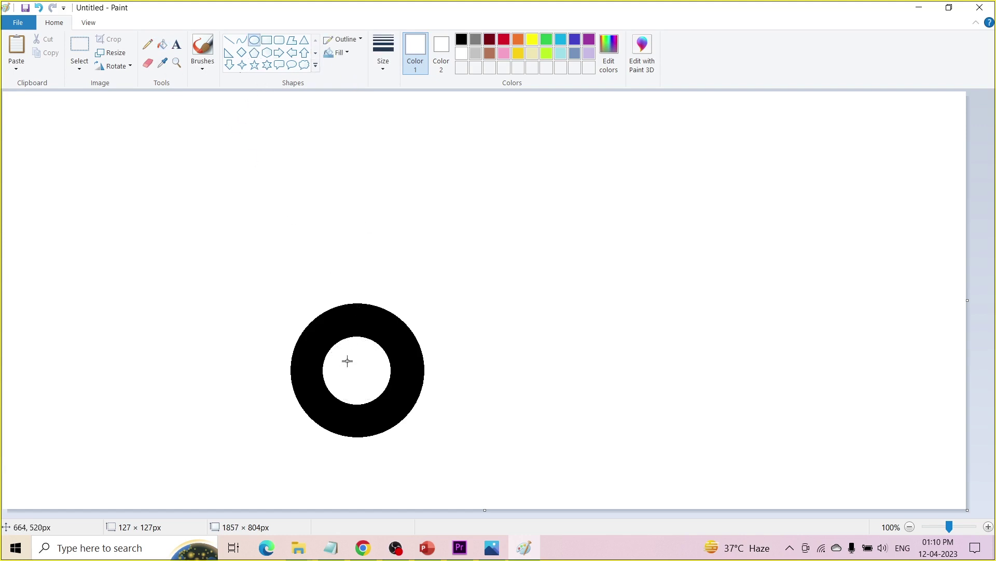
left_click_drag(337, 354, 378, 396)
left_click(462, 39)
left_click(392, 53)
left_click(399, 170)
left_click(518, 273)
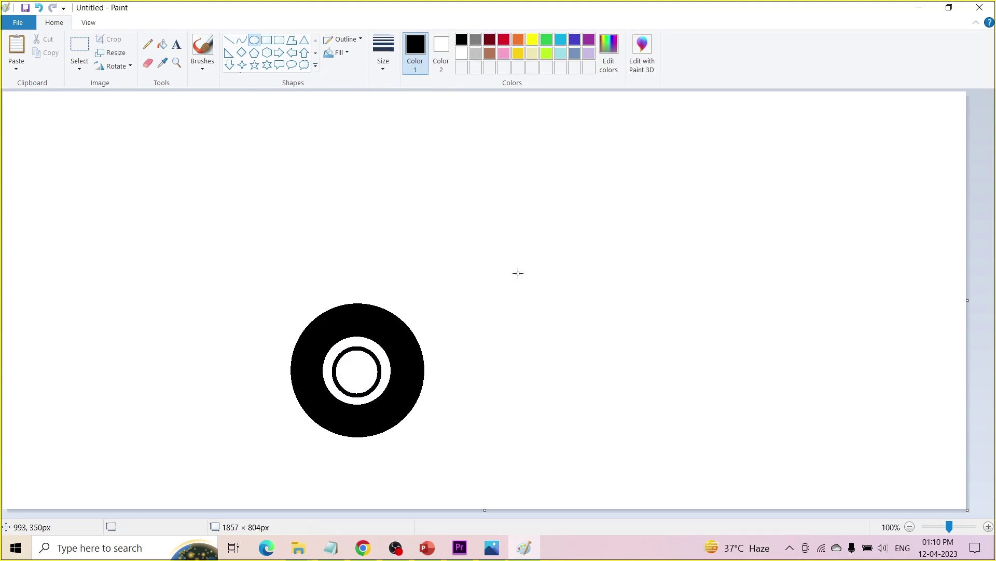
Step: Draw the car's curved nose in black with the second-thickest line, running from the wheel's front edge forward and up
left_click(241, 40)
left_click(384, 51)
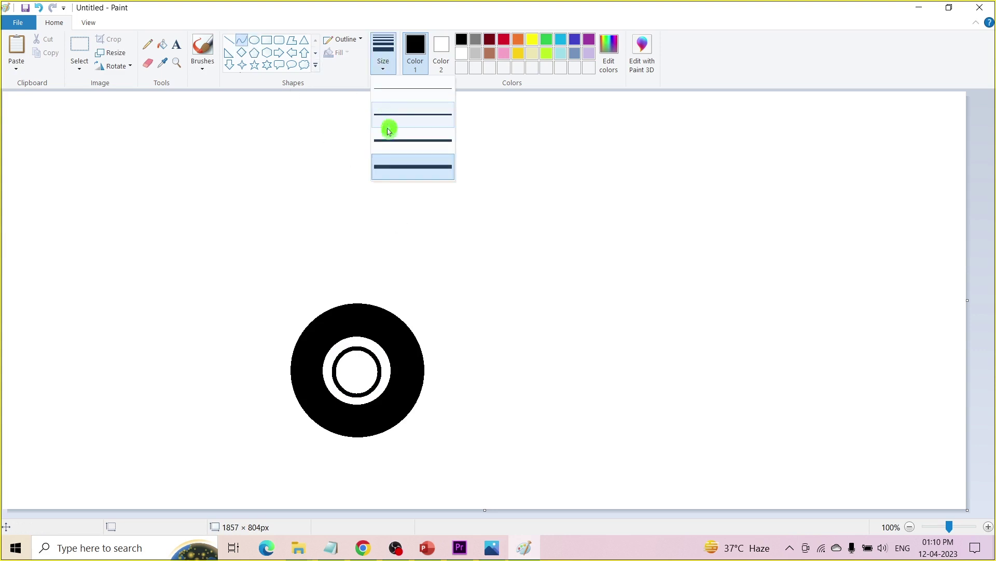
left_click(387, 128)
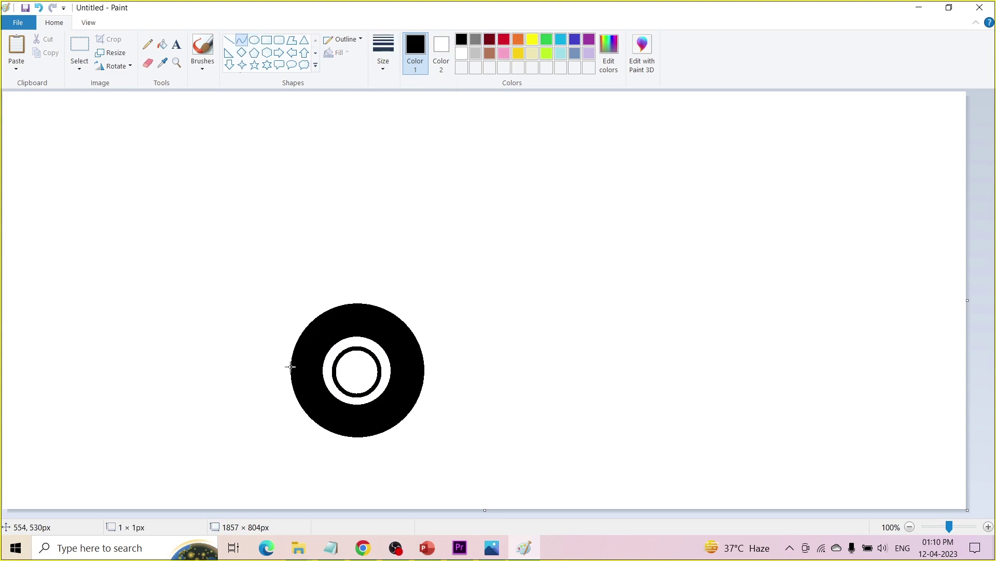
left_click_drag(291, 366, 216, 291)
mouse_move(234, 347)
left_mouse_down()
mouse_move(211, 367)
mouse_move(225, 349)
left_mouse_up()
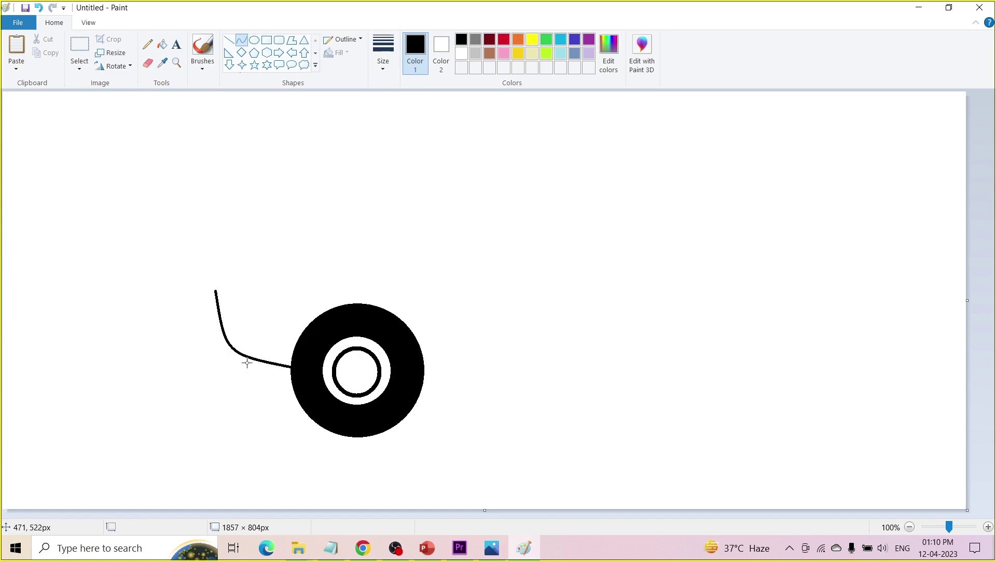
Step: Draw the hood as a gently arched curve from the top of the nose back to above the wheel's rear side
left_click_drag(436, 218, 216, 290)
mouse_move(403, 233)
left_mouse_down()
mouse_move(414, 214)
mouse_move(198, 264)
mouse_move(207, 260)
left_mouse_up()
left_click_drag(322, 211, 320, 215)
left_click(499, 245)
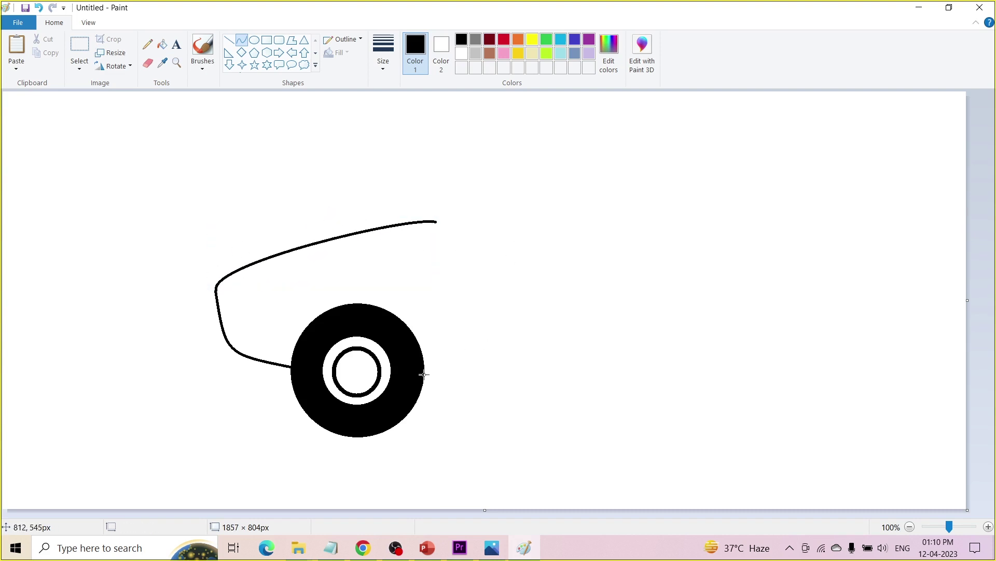
Step: Copy the wheel with a transparent selection and place the pasted copy as the rear wheel, level with the front one
left_click(80, 46)
left_click_drag(436, 295, 291, 452)
left_click(79, 67)
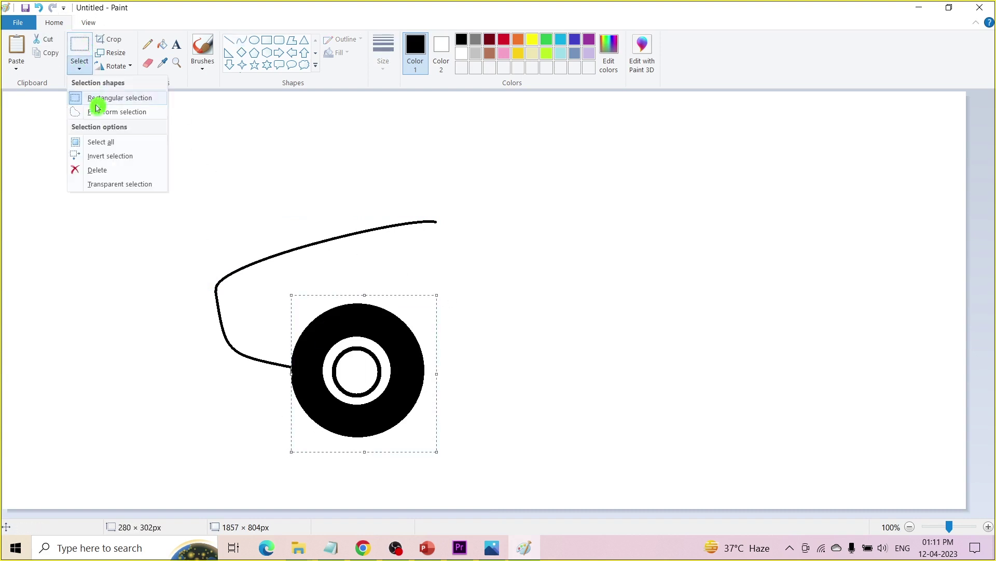
left_click(105, 183)
left_click(47, 53)
left_click(16, 48)
left_click_drag(72, 158, 616, 362)
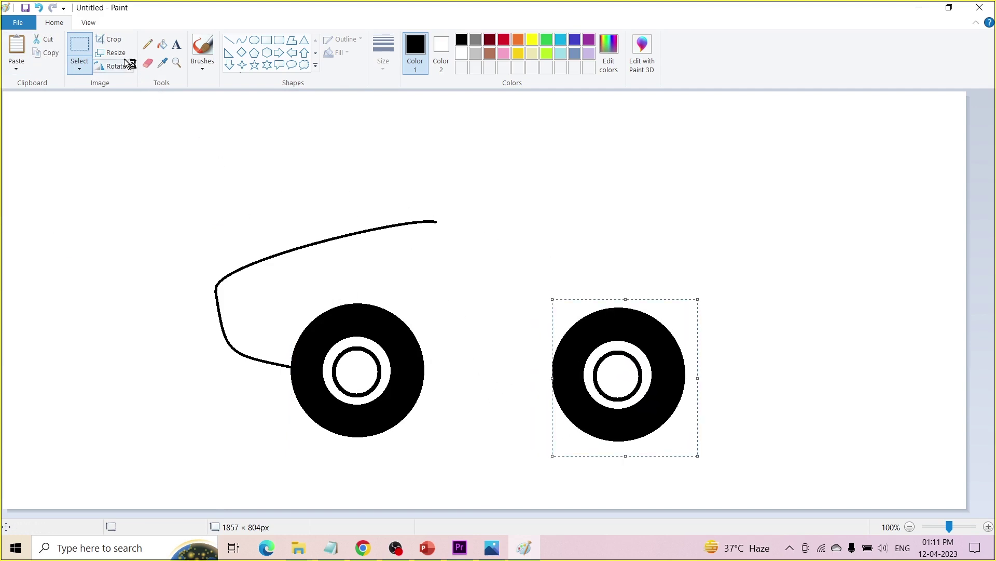
Step: Draw the nearly straight underside line between the two wheels and the curved tail rising behind the rear wheel
left_click(242, 41)
left_click_drag(425, 372, 552, 372)
mouse_move(492, 371)
left_mouse_down()
mouse_move(490, 359)
mouse_move(494, 366)
left_mouse_up()
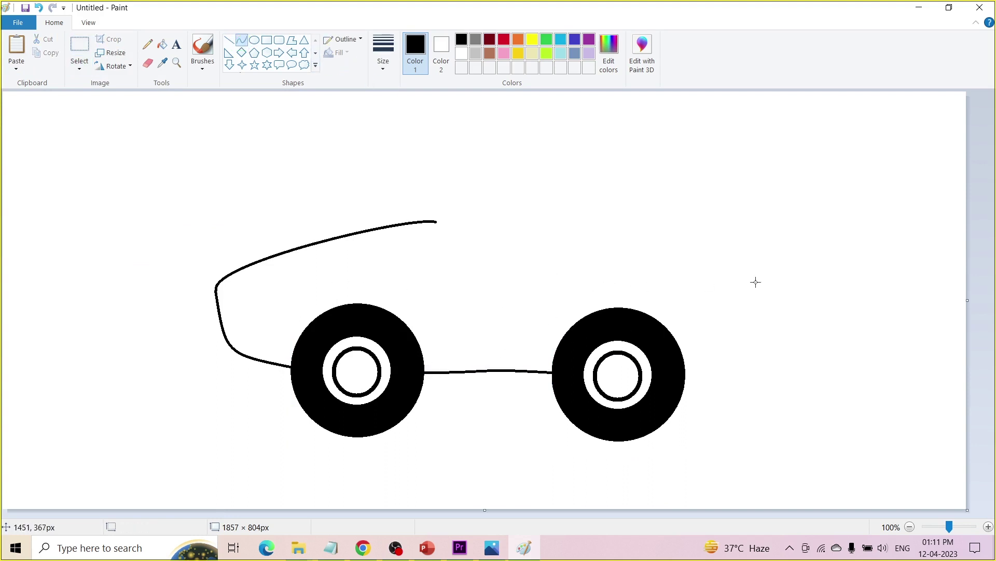
mouse_move(756, 281)
left_mouse_down()
mouse_move(680, 365)
mouse_move(684, 374)
mouse_move(752, 372)
mouse_move(756, 363)
left_mouse_up()
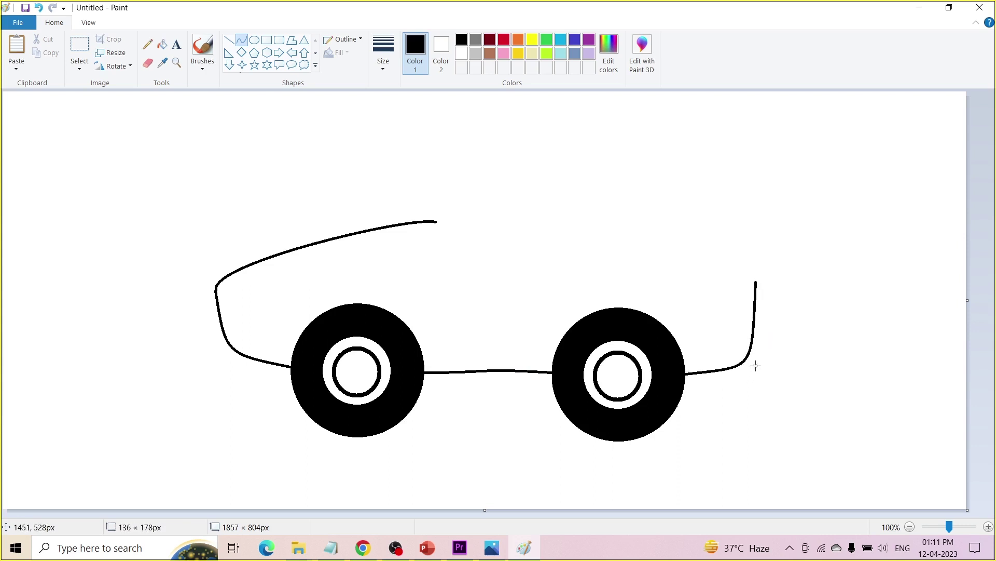
left_click_drag(757, 328, 743, 323)
left_click(506, 245)
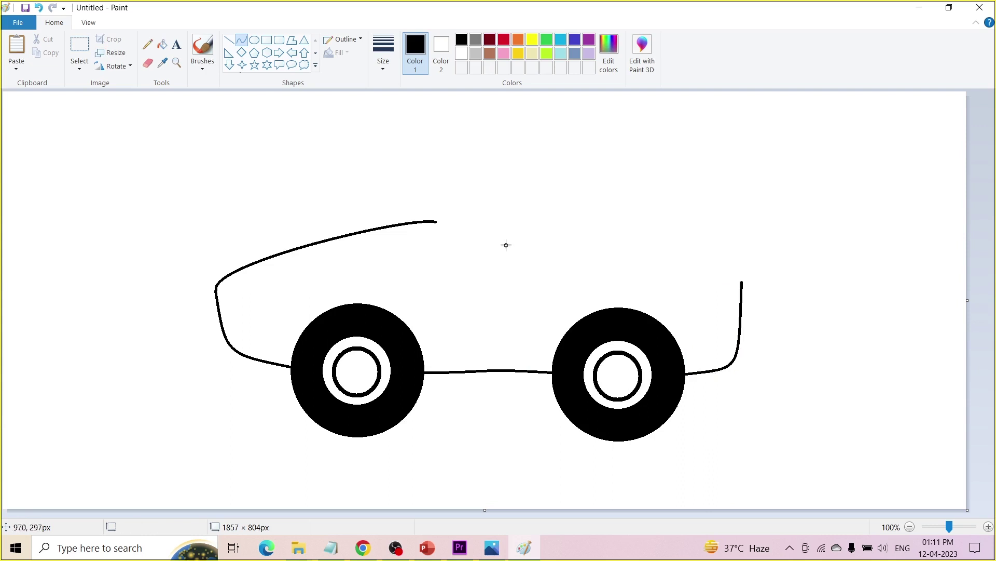
Step: Draw the concave cockpit edge behind the hood and a raised second hood curve from the cockpit's front to the nose
left_click_drag(560, 222, 468, 252)
left_click(491, 185)
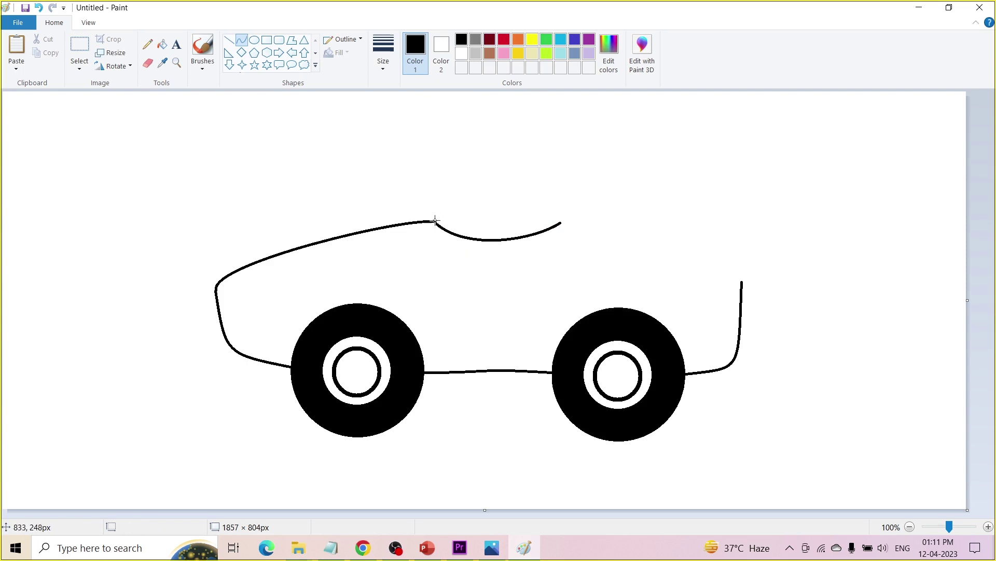
scroll(481, 223, "up", 2)
scroll(481, 222, "down", 1)
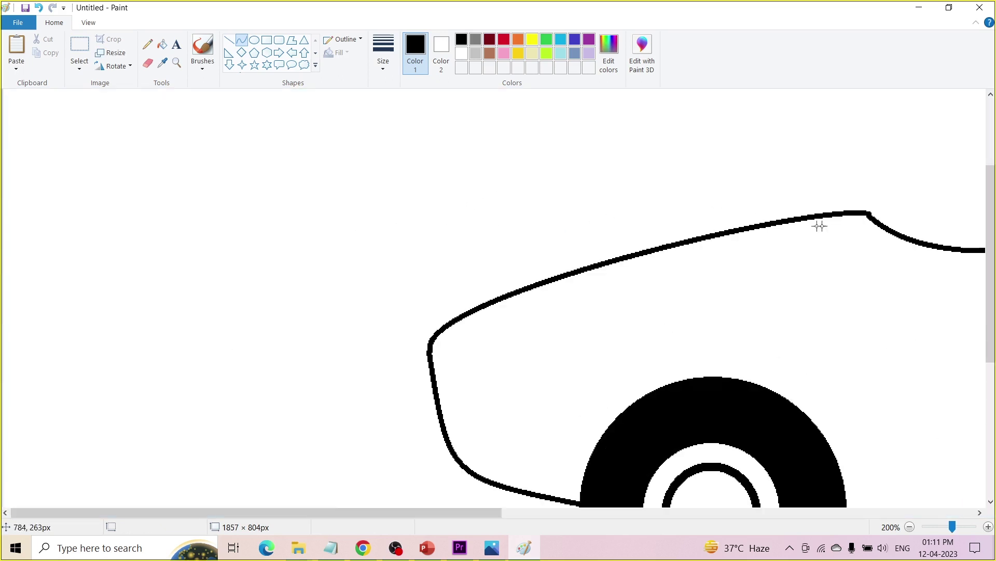
left_click_drag(869, 214, 860, 181)
mouse_move(863, 196)
left_mouse_down()
mouse_move(534, 249)
mouse_move(432, 337)
left_mouse_up()
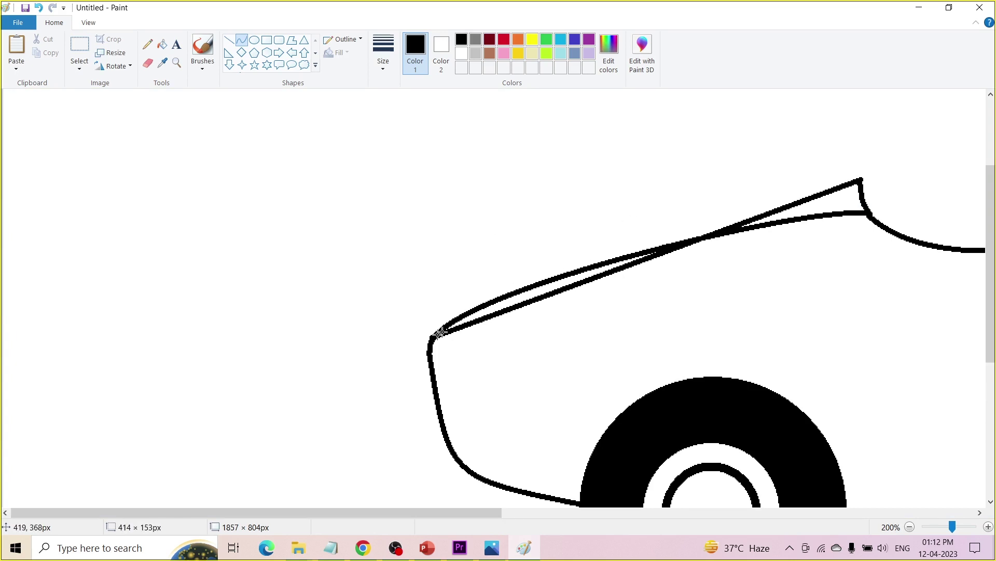
left_click_drag(742, 209, 511, 249)
scroll(638, 225, "down", 1)
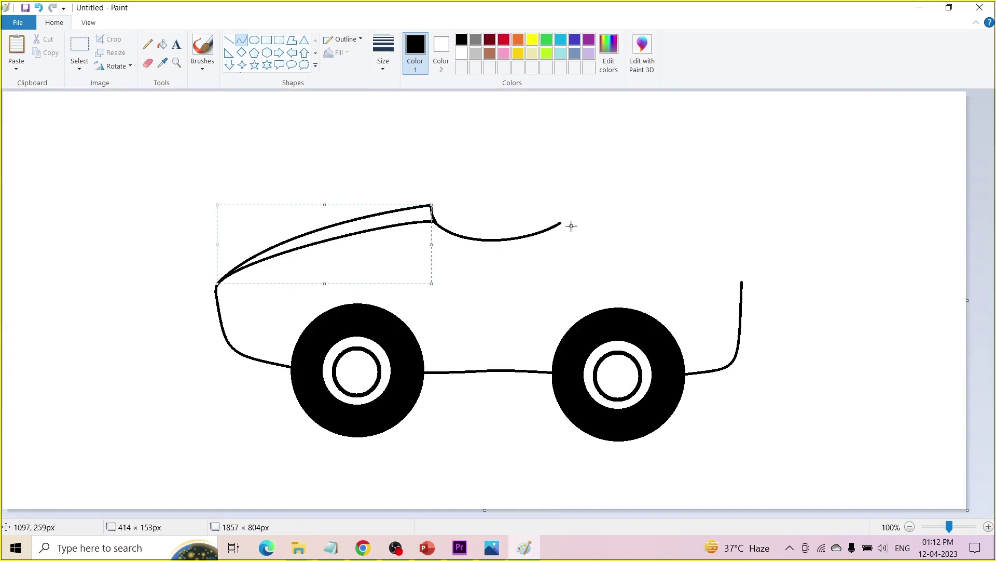
Step: Draw the rear deck as an arched curve from the back of the cockpit to the top of the tail
left_click_drag(559, 223, 743, 279)
left_click_drag(594, 233, 715, 249)
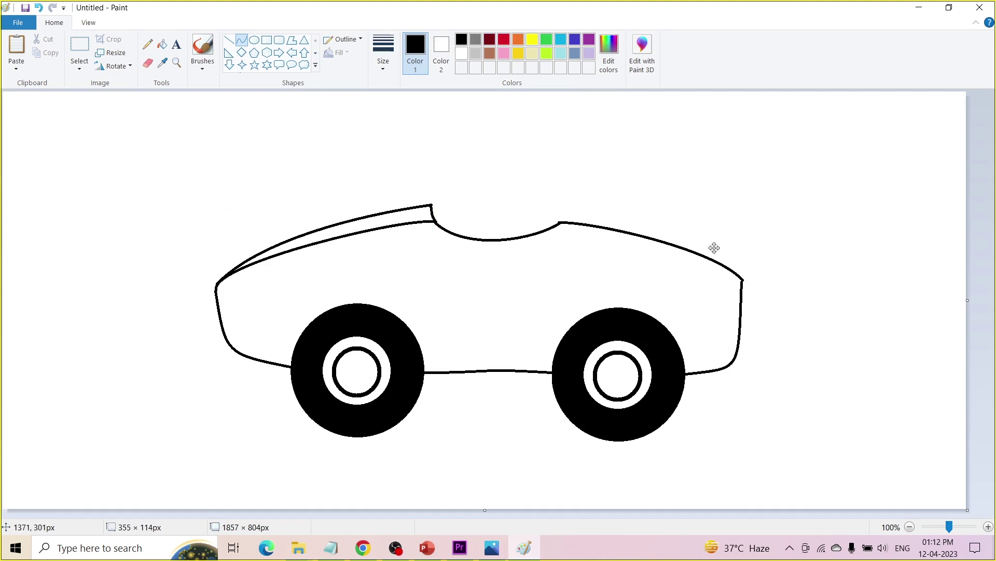
mouse_move(561, 222)
left_mouse_down()
mouse_move(554, 174)
mouse_move(544, 254)
left_mouse_up()
key("ctrl+z")
Step: Draw a tall rounded-rectangle headrest of about 28 × 190 px at the cockpit's rear and erase its part below the cockpit edge
left_click(279, 40)
scroll(737, 250, "up", 1)
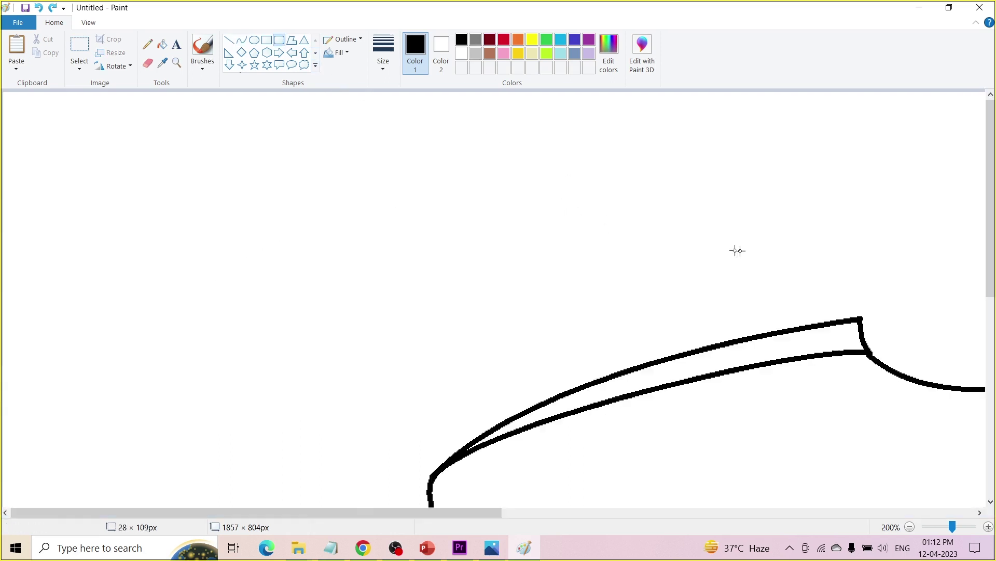
scroll(737, 250, "down", 2)
left_click_drag(384, 513, 631, 514)
mouse_move(609, 202)
left_mouse_down()
mouse_move(610, 106)
mouse_move(608, 118)
left_mouse_up()
left_click(148, 62)
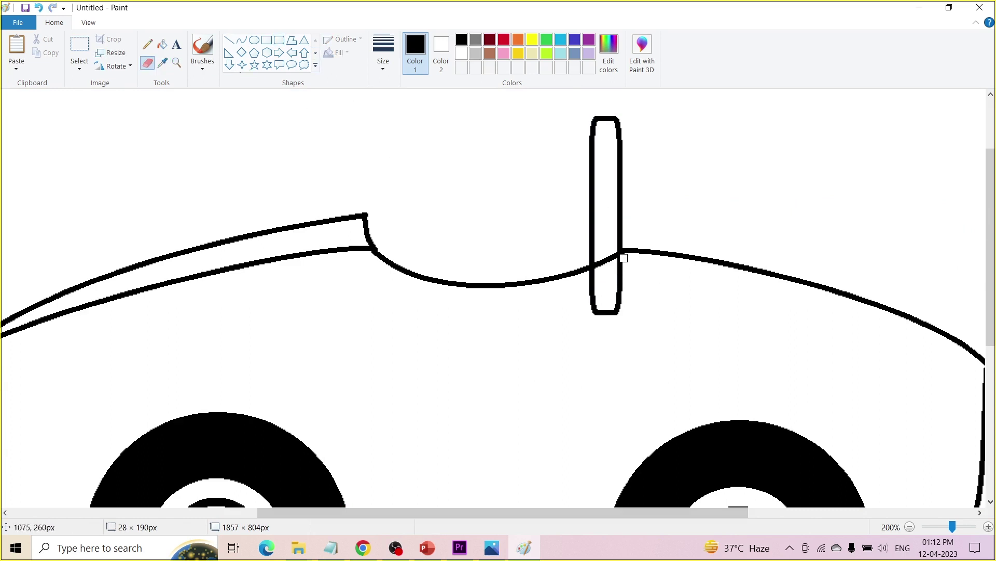
left_click_drag(618, 280, 601, 318)
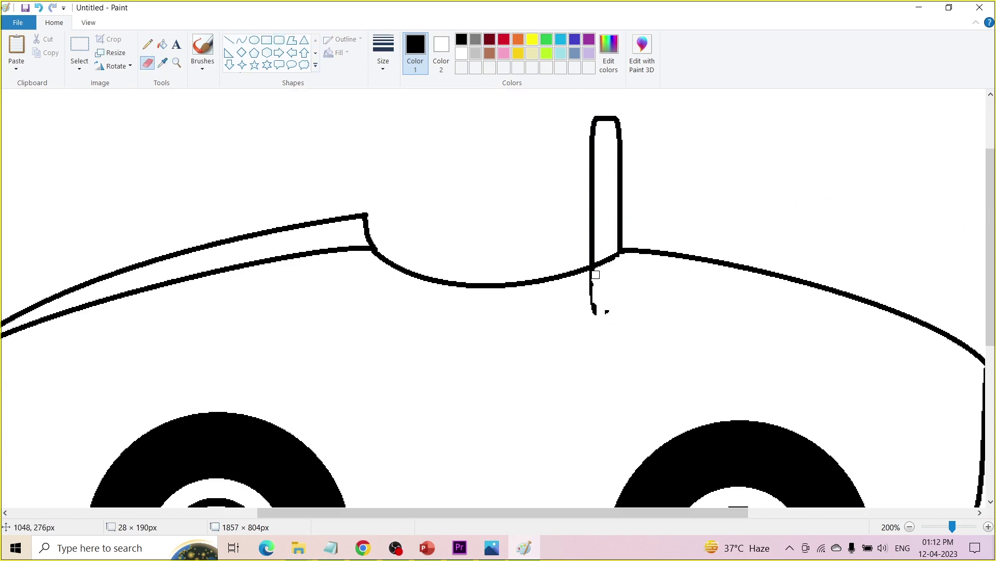
Step: Draw the back of the driver's helmet as a curve about 92 × 162 px, bulging toward the headrest
scroll(553, 262, "up", 2)
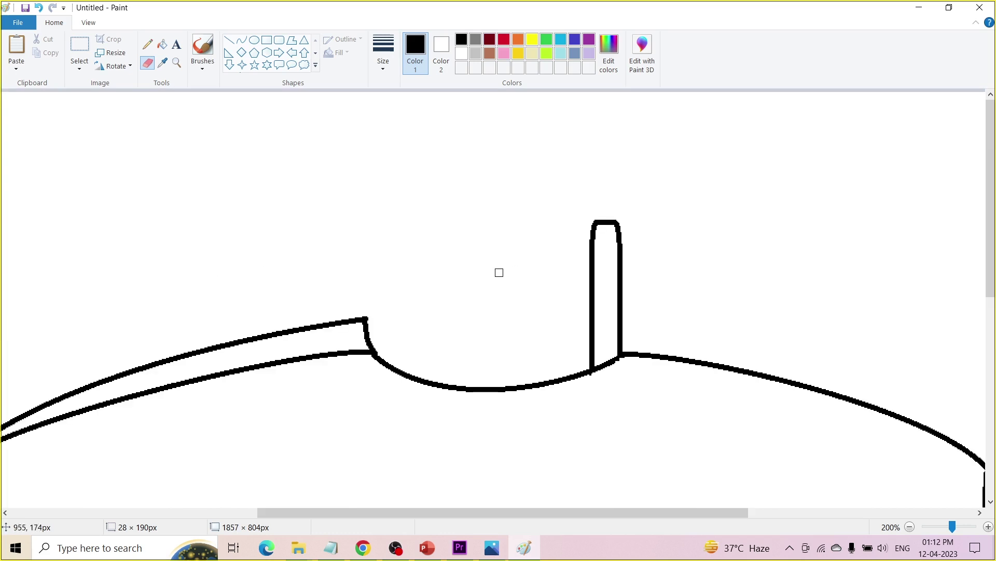
left_click(229, 40)
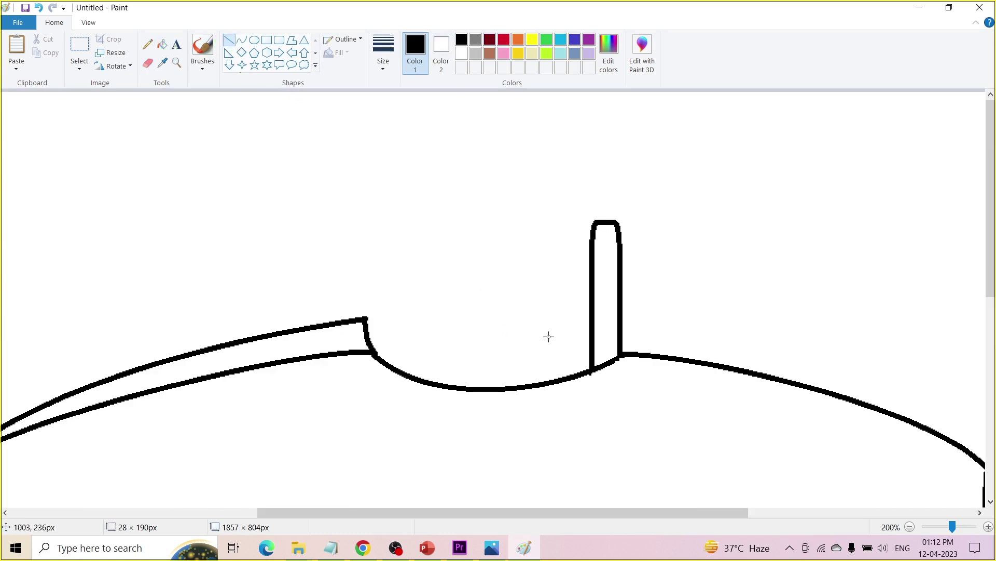
left_click(241, 40)
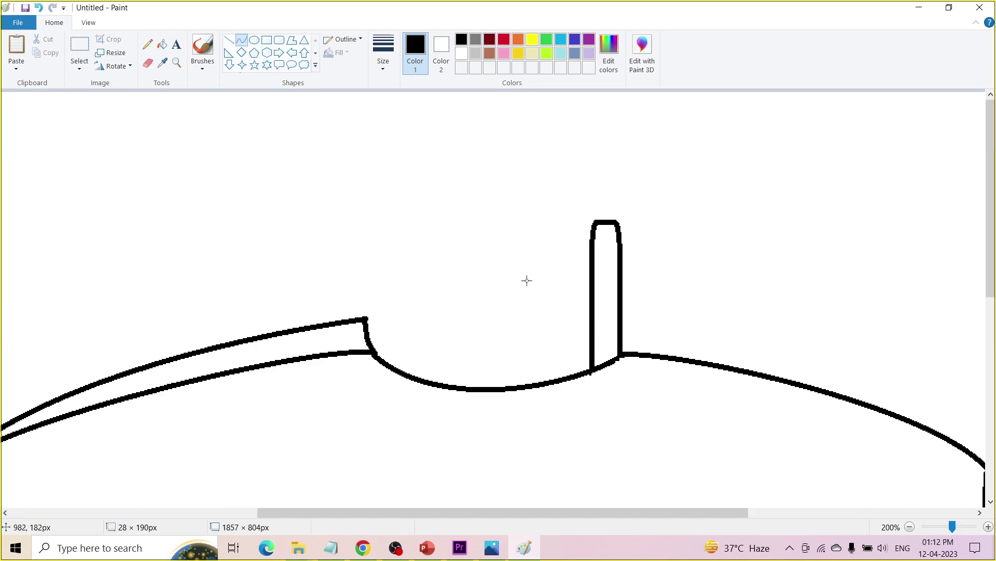
left_click_drag(529, 303, 545, 135)
left_click_drag(545, 256, 623, 216)
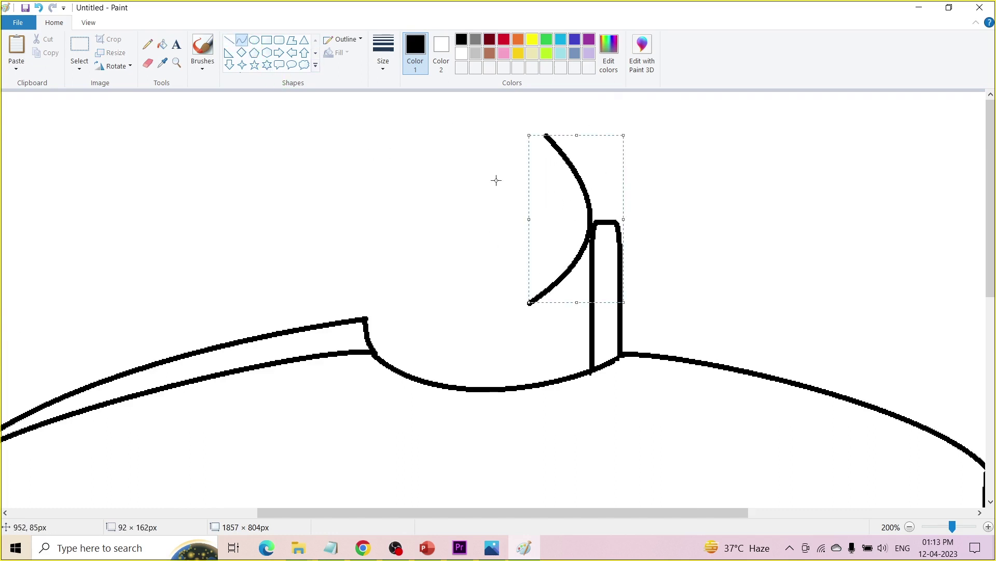
Step: Draw the helmet's arched top from the upper end of the back curve to the forehead, sized about 120 × 76 px
left_click_drag(421, 188, 546, 135)
left_click_drag(519, 138, 437, 103)
mouse_move(438, 107)
left_mouse_down()
mouse_move(408, 138)
mouse_move(431, 185)
mouse_move(545, 135)
left_mouse_up()
key("ctrl+z")
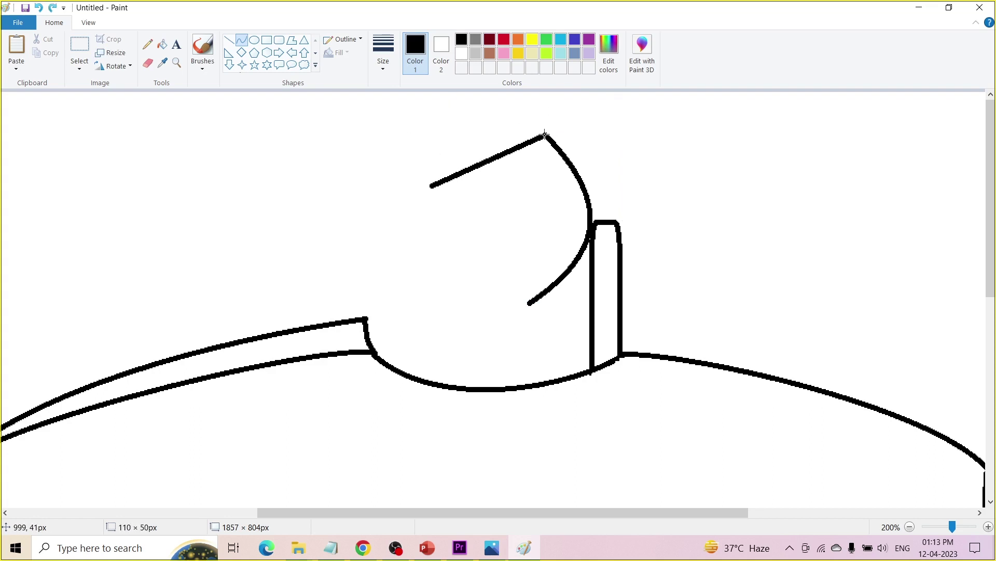
mouse_move(456, 163)
left_mouse_down()
mouse_move(445, 130)
mouse_move(480, 104)
mouse_move(495, 112)
left_mouse_up()
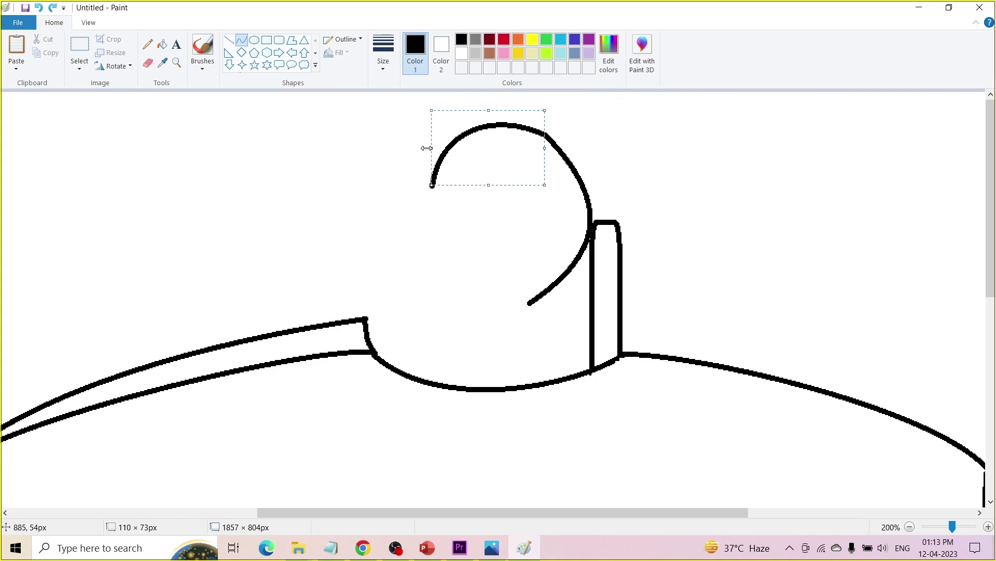
left_click_drag(427, 148, 420, 147)
left_click_drag(483, 110, 482, 107)
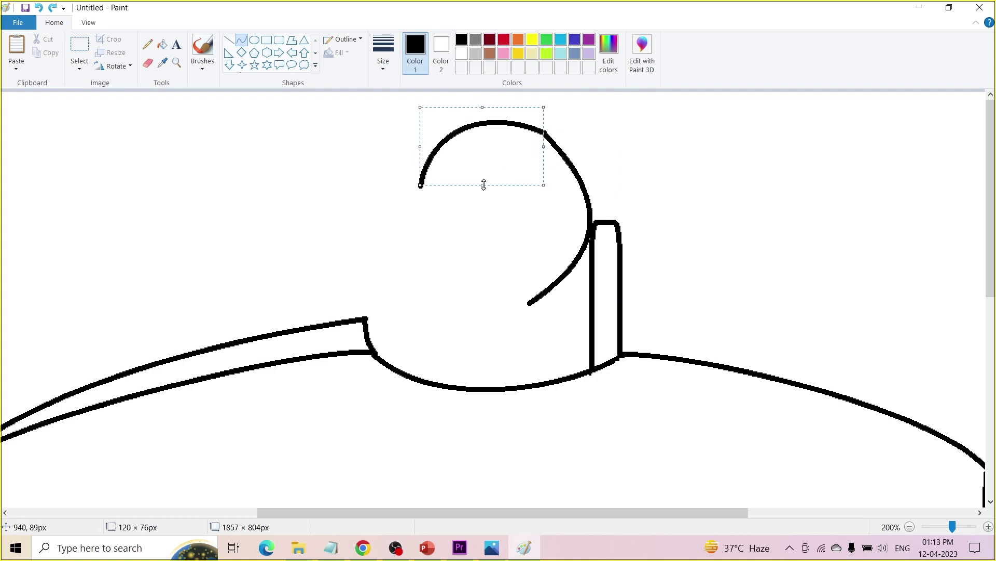
left_click(463, 217)
Step: Draw the helmet's brow line and a cheek curve of about 56 × 97 px down to the lower part of the back curve
mouse_move(422, 187)
left_mouse_down()
mouse_move(493, 189)
mouse_move(460, 191)
mouse_move(521, 271)
mouse_move(550, 288)
left_mouse_up()
left_click(460, 191)
left_click(474, 218)
left_click_drag(497, 212, 501, 258)
Step: Erase the line end sticking out below the helmet and draw a circle on its side as the ear cover
left_click(147, 63)
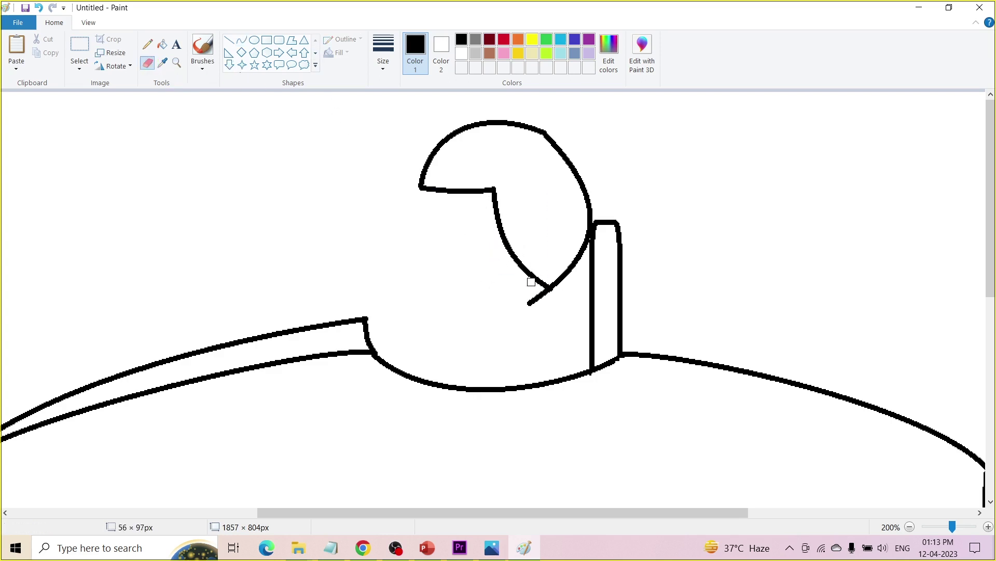
left_click(255, 40)
left_click_drag(523, 195, 570, 241)
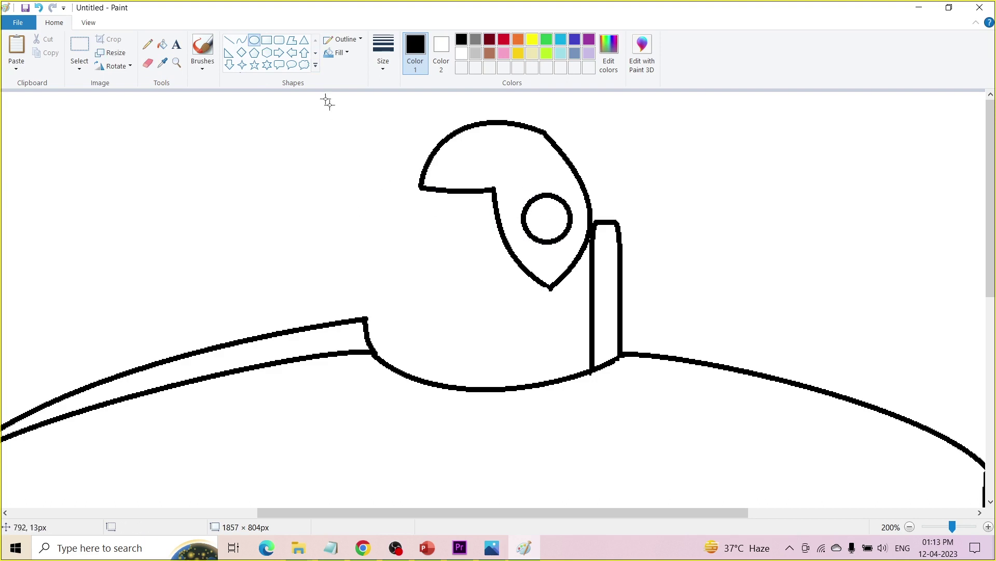
Step: Draw the driver's forehead and pointed nose in profile with curves below the front of the helmet
left_click(241, 40)
mouse_move(420, 191)
left_mouse_down()
mouse_move(421, 219)
mouse_move(414, 210)
mouse_move(386, 252)
mouse_move(399, 234)
mouse_move(391, 228)
left_mouse_up()
left_click_drag(389, 238, 394, 252)
key("ctrl+z")
left_click_drag(405, 239, 415, 294)
left_click(395, 250)
left_click(402, 279)
left_click(435, 286)
left_click(423, 268)
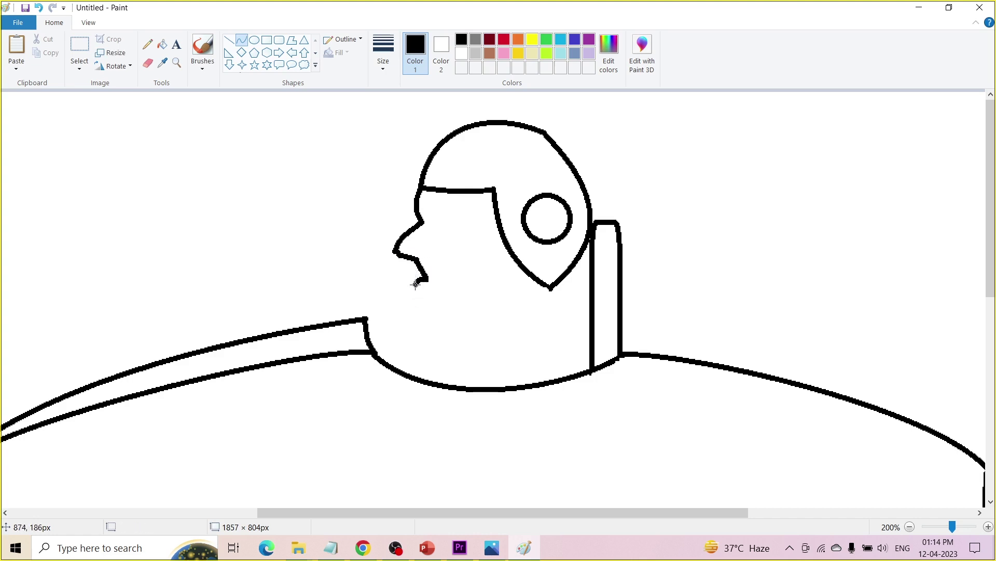
key("ctrl+z")
left_click_drag(418, 258, 453, 297)
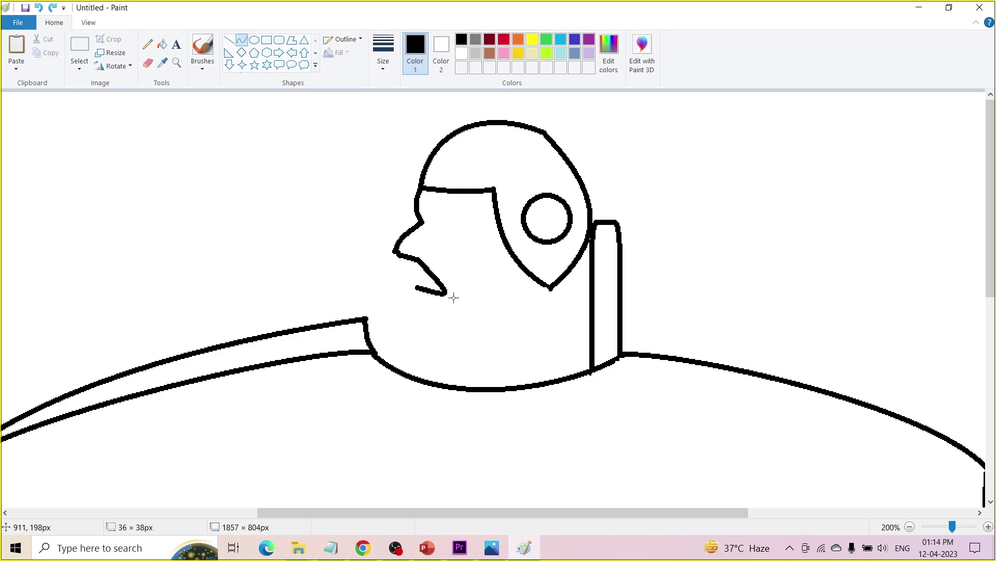
key("ctrl+z")
Step: Draw the driver's mouth area and rounded chin below the nose, and the front of the neck as a curve about 14 × 41 px
mouse_move(417, 258)
left_mouse_down()
mouse_move(419, 290)
mouse_move(453, 308)
mouse_move(420, 303)
mouse_move(457, 350)
mouse_move(463, 326)
mouse_move(461, 335)
left_mouse_up()
left_click(421, 284)
left_click(421, 285)
left_click(372, 276)
left_click(436, 302)
key("ctrl+z")
left_click(434, 311)
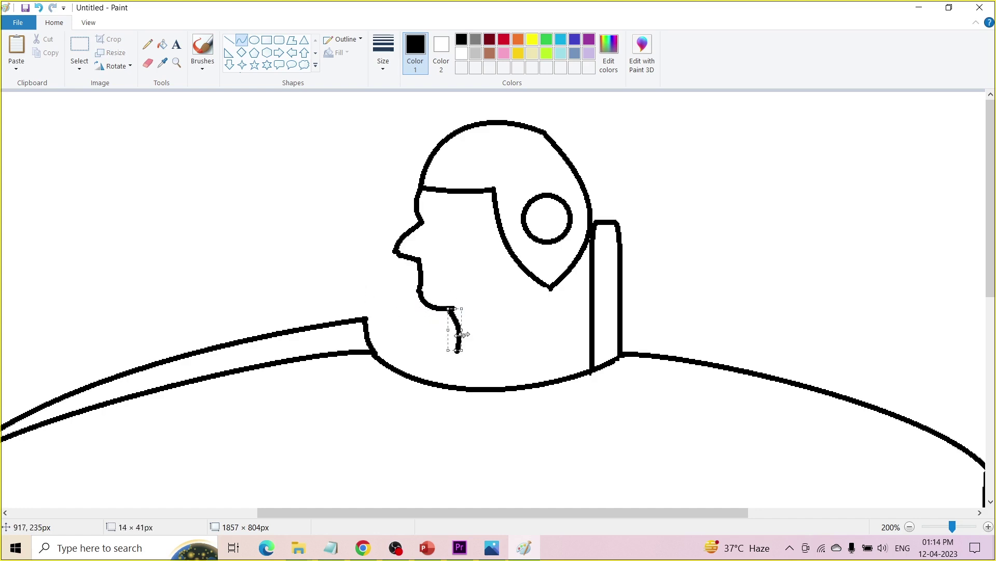
left_click(488, 330)
Step: Draw the back of the neck down from the helmet's lower tip and close the neck with a wavy line about 88 × 20 px
left_click_drag(552, 288, 546, 344)
left_click_drag(546, 319, 538, 322)
left_click(493, 333)
mouse_move(456, 352)
left_mouse_down()
mouse_move(544, 344)
mouse_move(499, 361)
mouse_move(498, 346)
mouse_move(552, 352)
mouse_move(456, 352)
mouse_move(486, 361)
mouse_move(512, 341)
left_mouse_up()
left_click(514, 347)
key("ctrl+z")
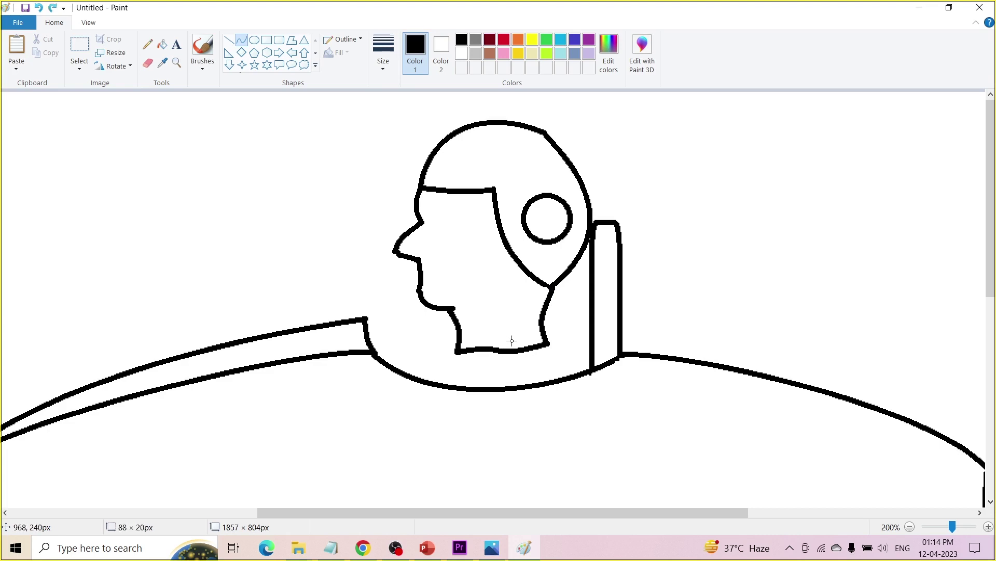
Step: Draw two diagonal straight lines in front of the neck, one reaching the cockpit edge and one about 29 × 41 px below the chin
left_click(229, 40)
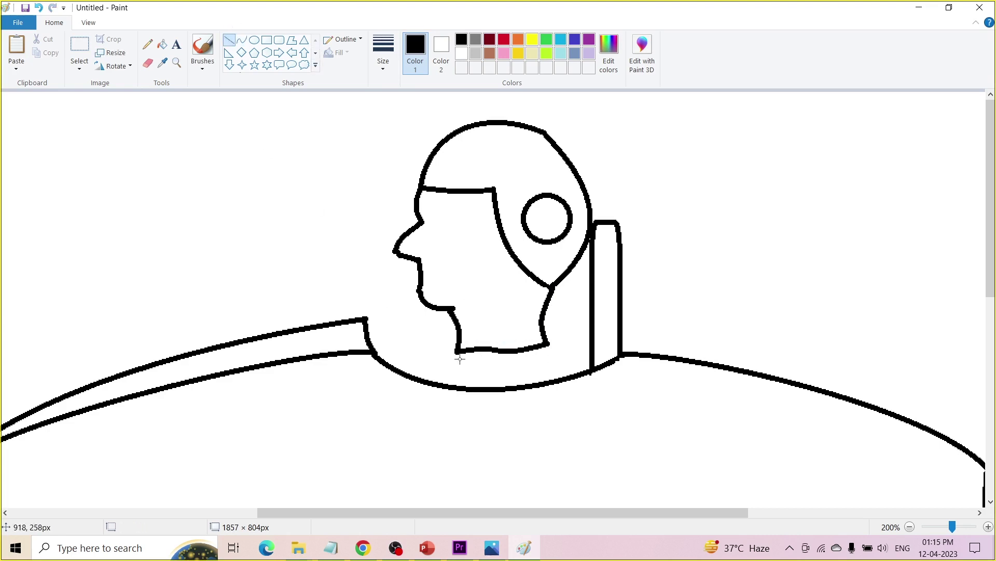
left_click_drag(445, 347, 480, 389)
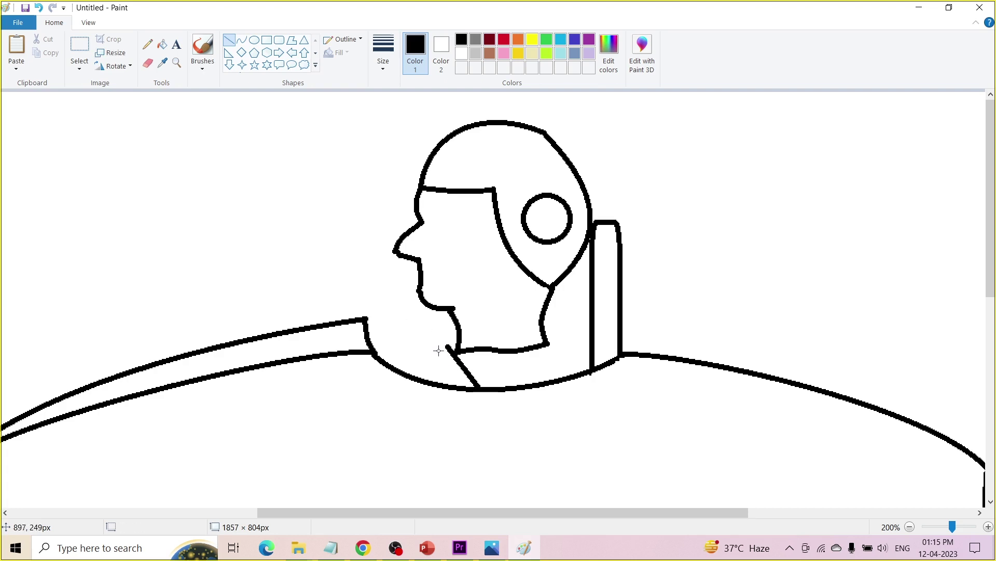
left_click_drag(440, 354, 410, 310)
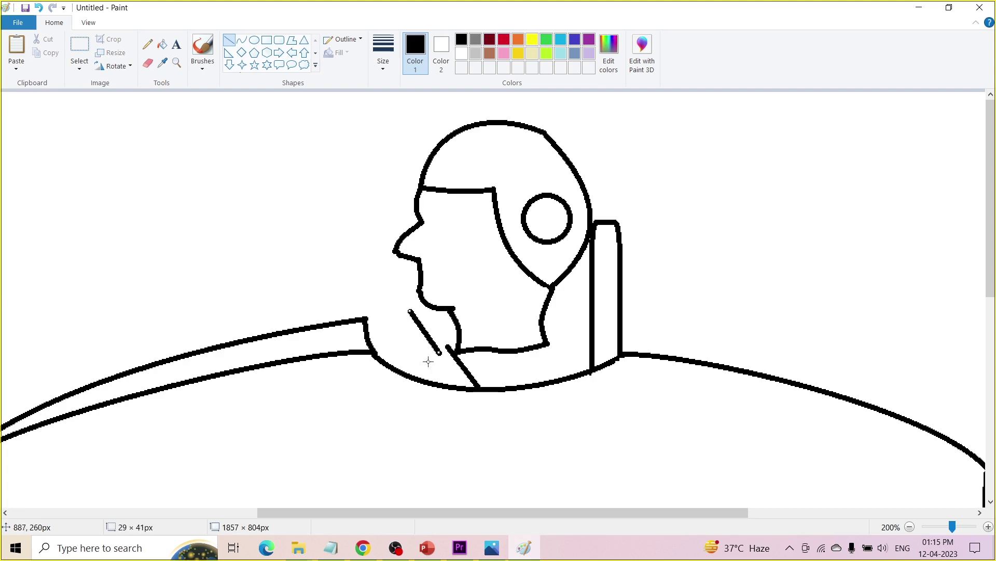
Step: Close the slanted steering wheel bar in front of the neck, and draw the arm edge and the back line about 26 × 31 px to the cockpit
left_click_drag(428, 362, 400, 318)
left_click(401, 301)
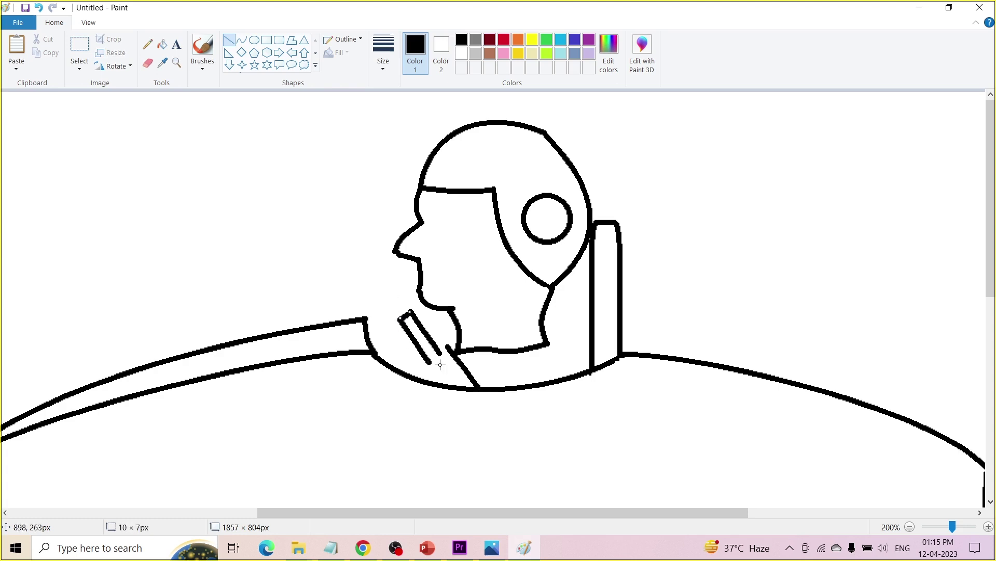
left_click(453, 359)
left_click_drag(446, 347, 411, 376)
left_click_drag(548, 344, 574, 375)
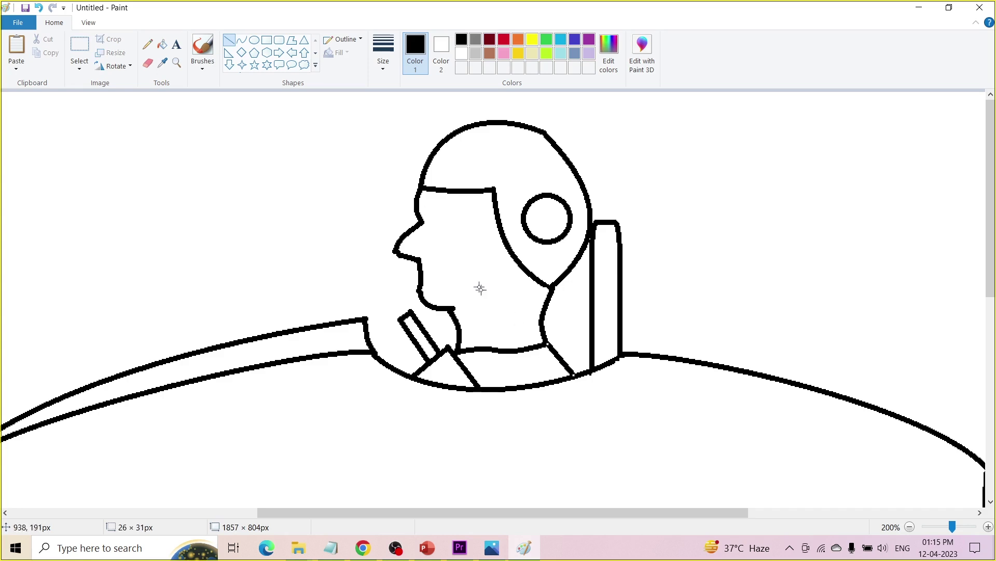
Step: Draw a thin slanted eyebrow line on the driver's face, running back from the forehead
left_click(259, 43)
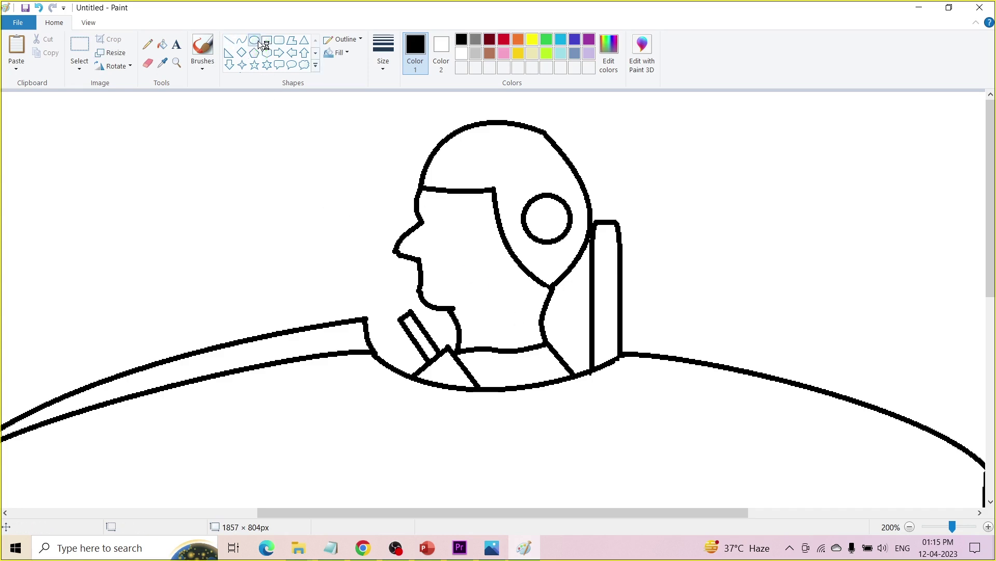
mouse_move(427, 213)
left_mouse_down()
mouse_move(440, 229)
mouse_move(451, 224)
left_mouse_up()
key("ctrl+z")
key("ctrl+z")
left_click(422, 228)
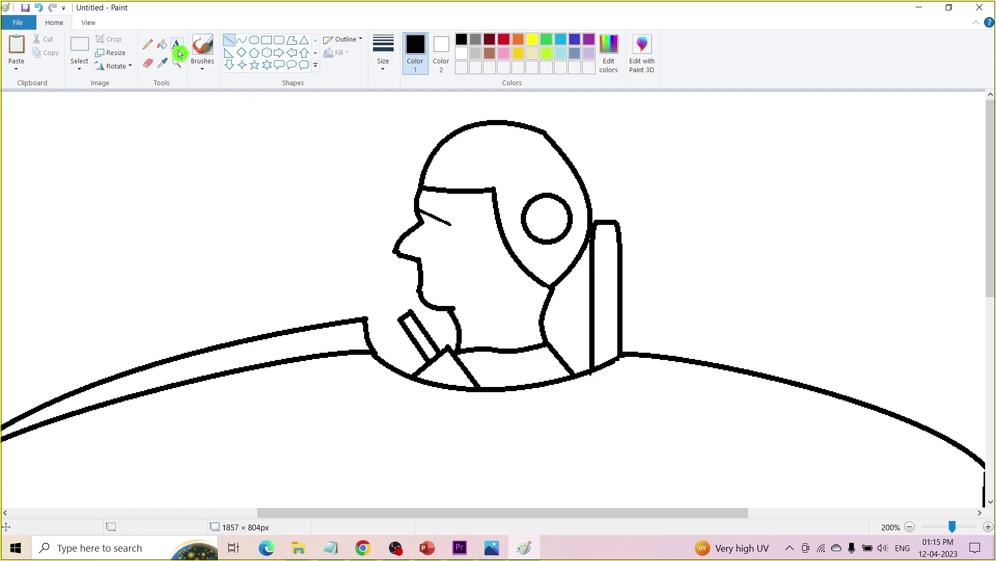
Step: Sketch the driver's eye and a short mouth line with the Pencil in black
left_click(147, 45)
left_click(384, 58)
left_click(402, 143)
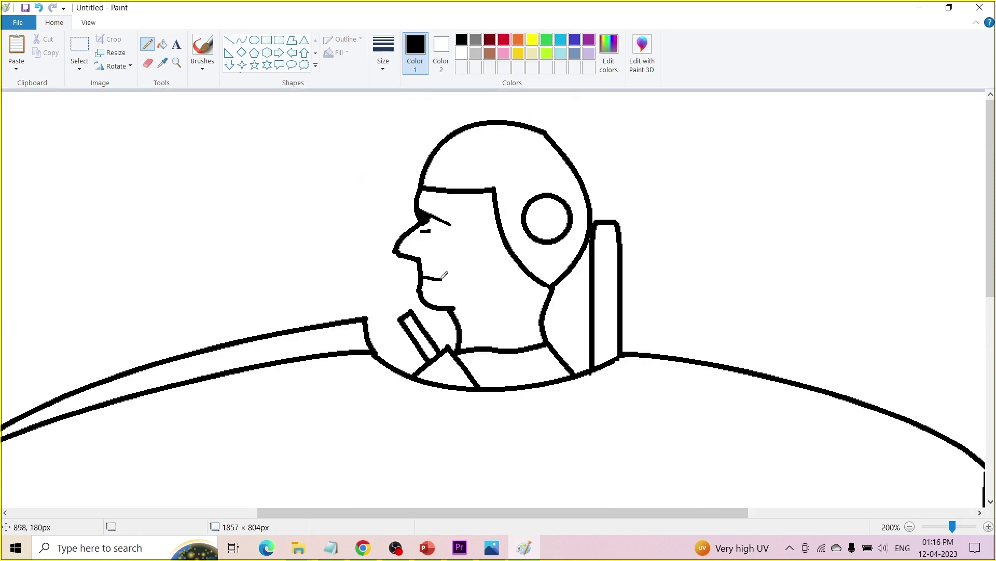
Step: Draw a black circle about 126 × 126 px with the thickest outline on the car body between the wheels
scroll(465, 266, "down", 1)
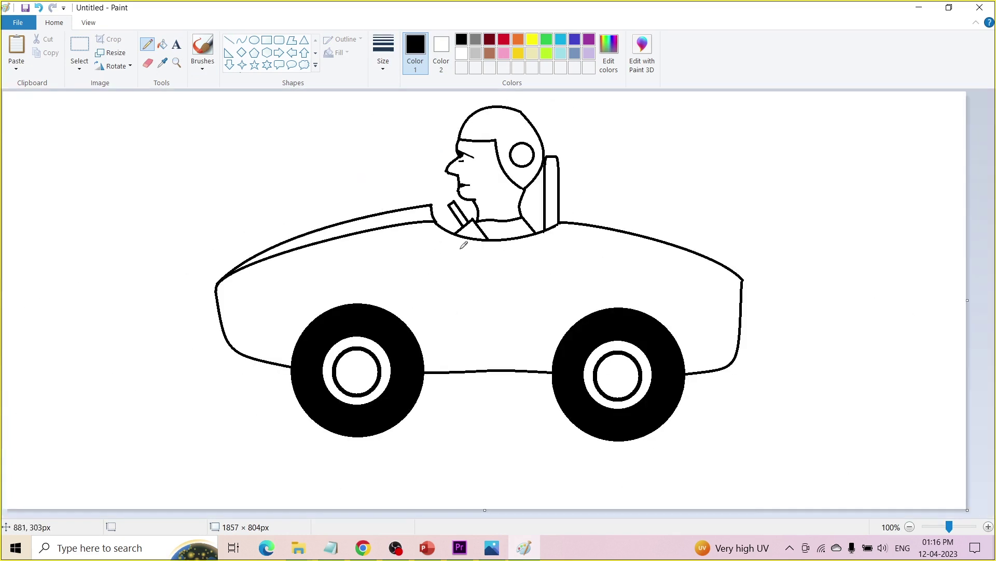
left_click(161, 44)
left_click(254, 39)
left_click_drag(434, 270, 514, 335)
left_click(383, 54)
left_click(398, 134)
left_click_drag(480, 302, 502, 303)
left_click(383, 52)
left_click(396, 167)
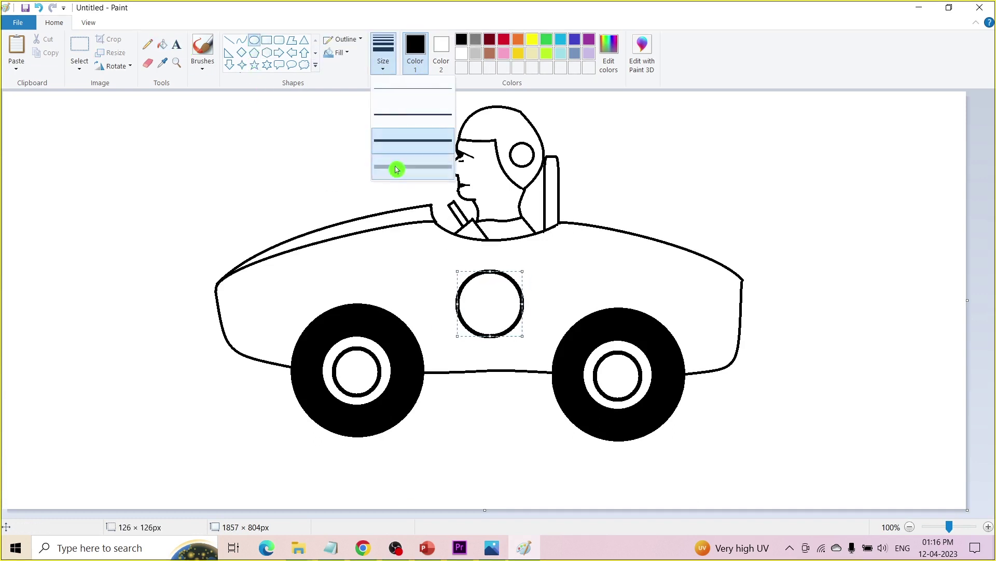
Step: Fill the car body with red and the strip along the front hood with orange
left_click(176, 61)
left_click(162, 44)
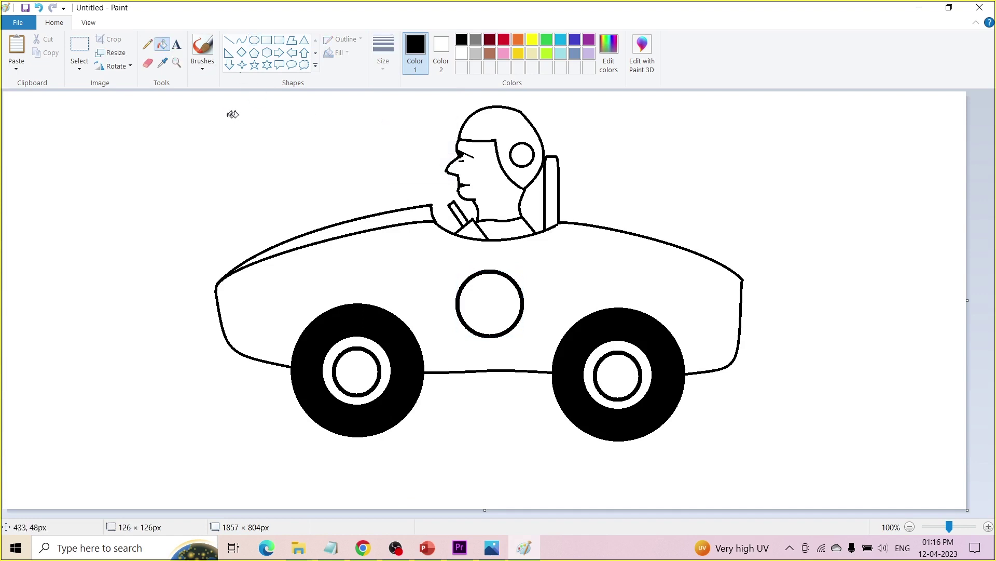
left_click(510, 44)
left_click(461, 226)
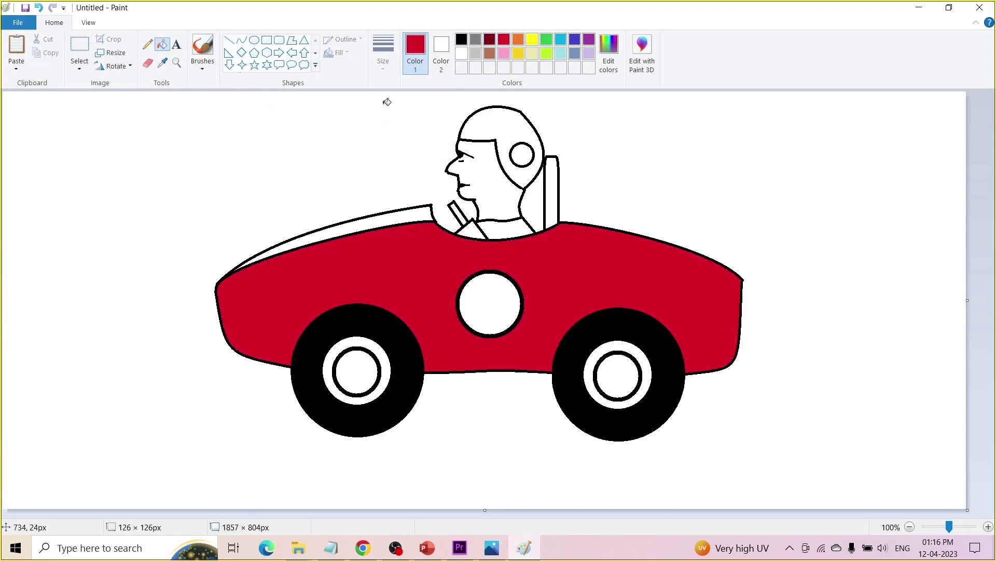
left_click(516, 40)
left_click(363, 218)
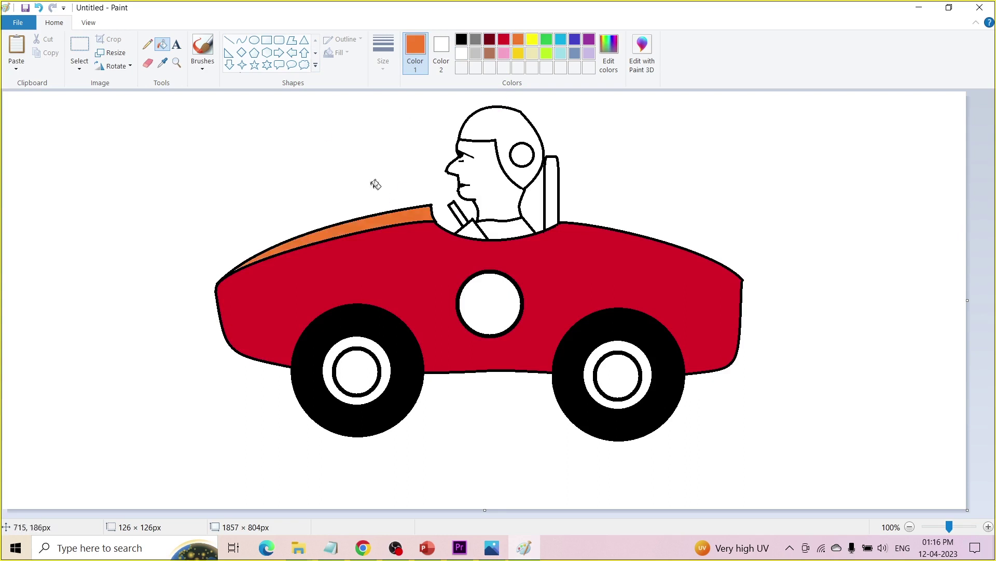
Step: Draw a black line about 331 × 117 px from the seat back to the car's rear, bowed upward to form a rear strip
left_click(229, 40)
left_click(461, 40)
mouse_move(559, 207)
left_mouse_down()
mouse_move(746, 262)
mouse_move(742, 278)
left_mouse_up()
left_click(383, 65)
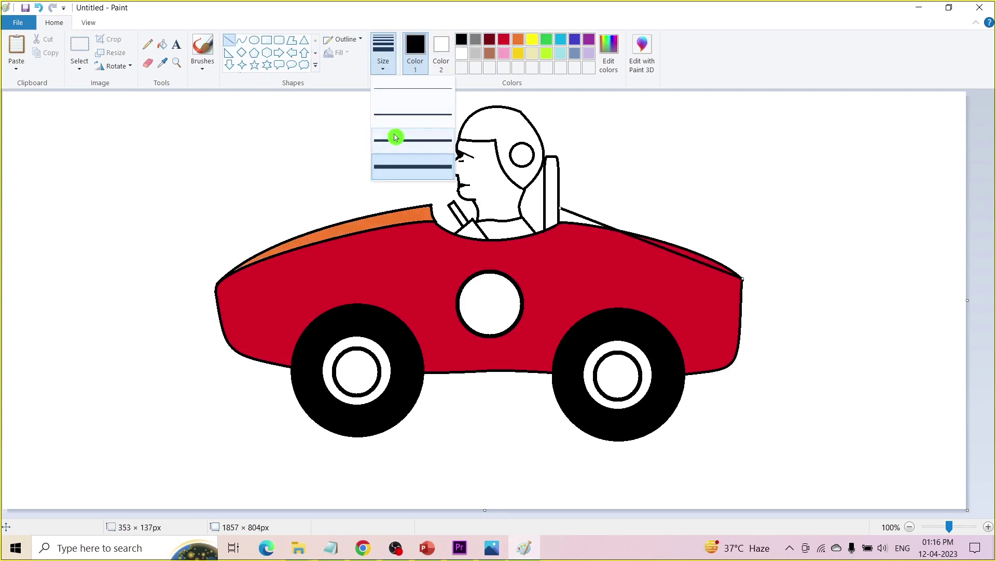
left_click(396, 139)
key("ctrl+z")
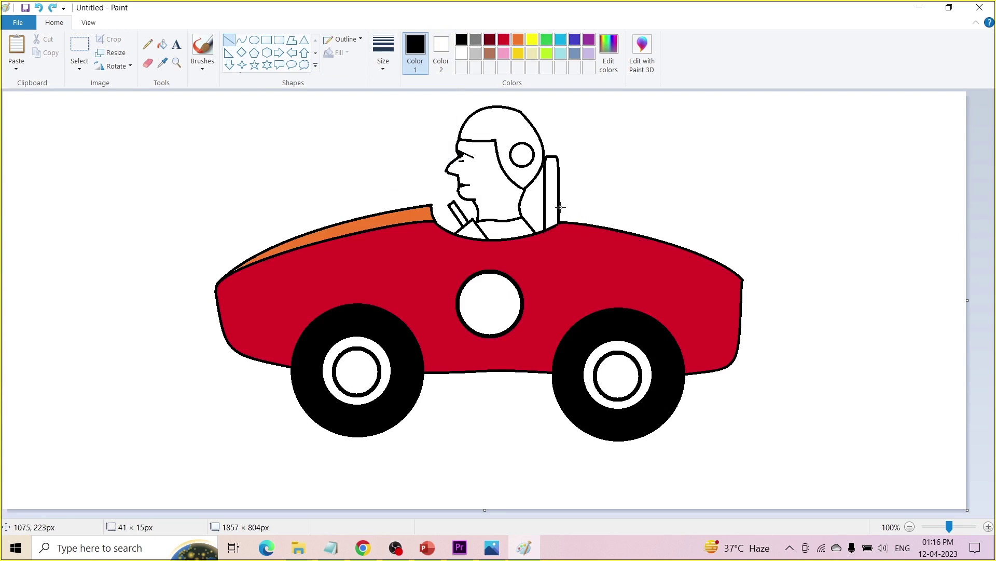
left_click_drag(560, 207, 740, 276)
key("ctrl+z")
key("ctrl+z")
left_click_drag(559, 209, 730, 268)
mouse_move(628, 240)
left_mouse_down()
mouse_move(622, 213)
mouse_move(689, 233)
left_mouse_up()
Step: Fill the strip behind the seat with orange
left_click(162, 44)
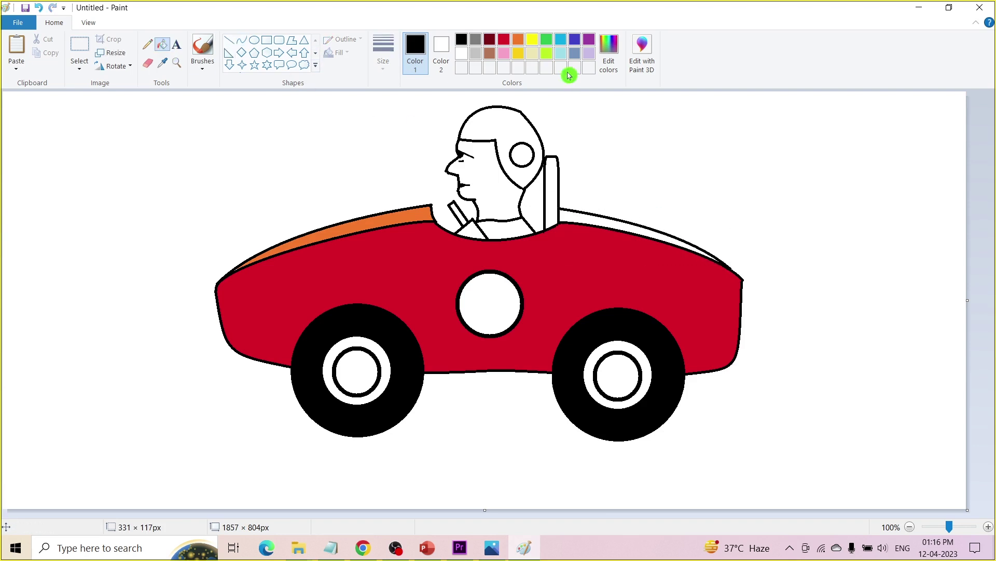
left_click(518, 39)
left_click(590, 212)
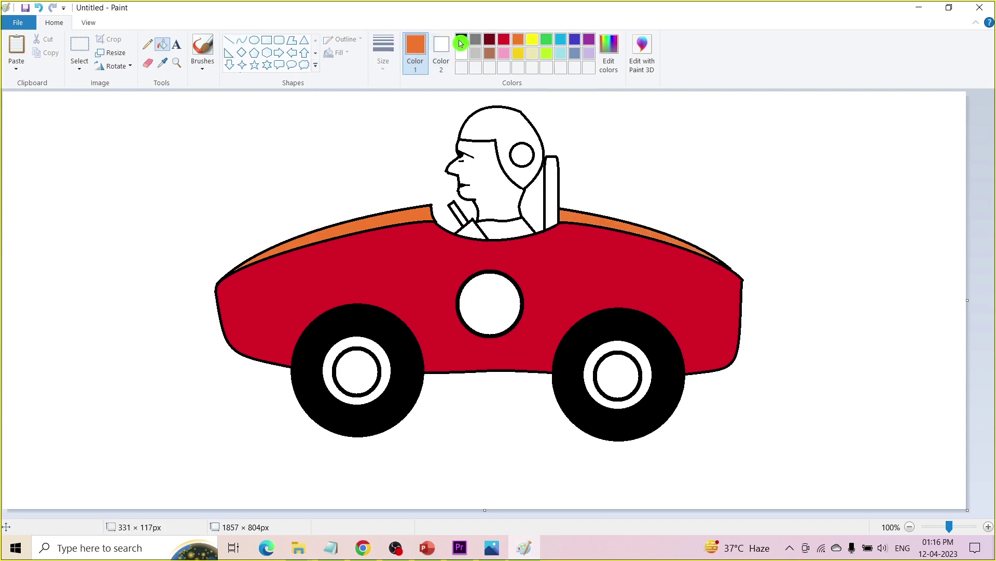
Step: Fill the seat back with dark red and the driver's helmet with red
left_click(490, 41)
left_click(559, 182)
key("ctrl+z")
left_click(552, 181)
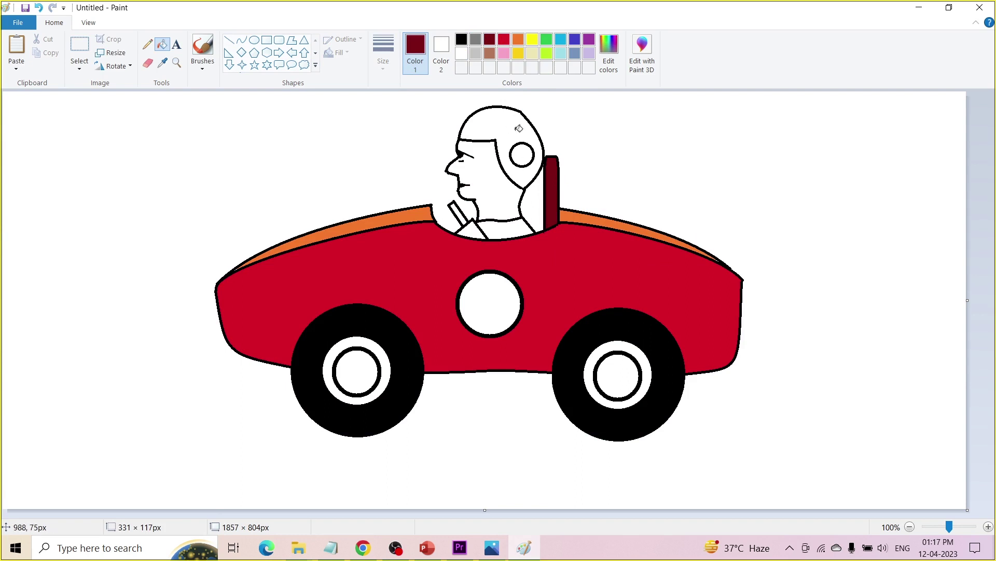
left_click(504, 40)
left_click(496, 122)
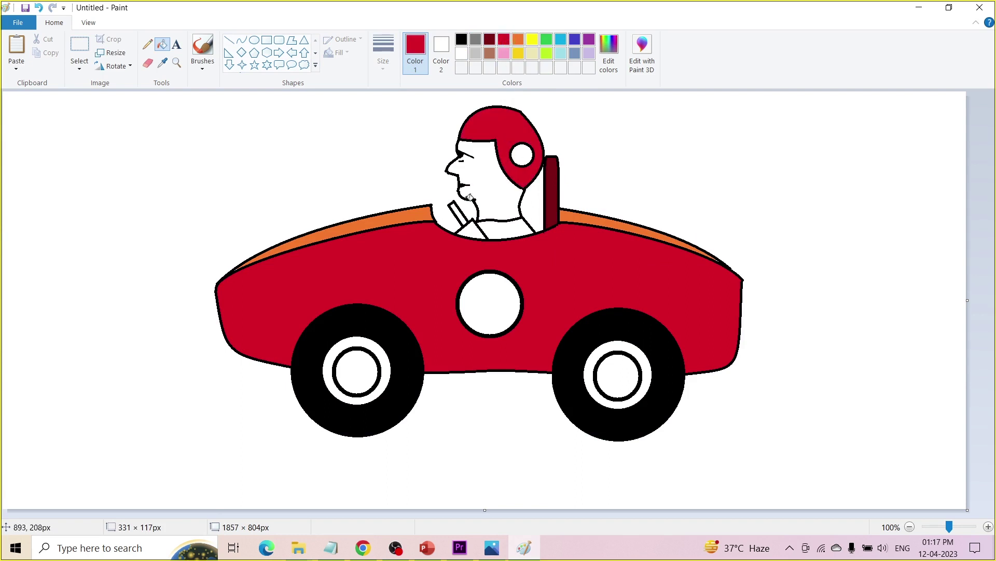
Step: Fill the steering wheel bar with black and the driver's shirt with yellow
left_click(461, 40)
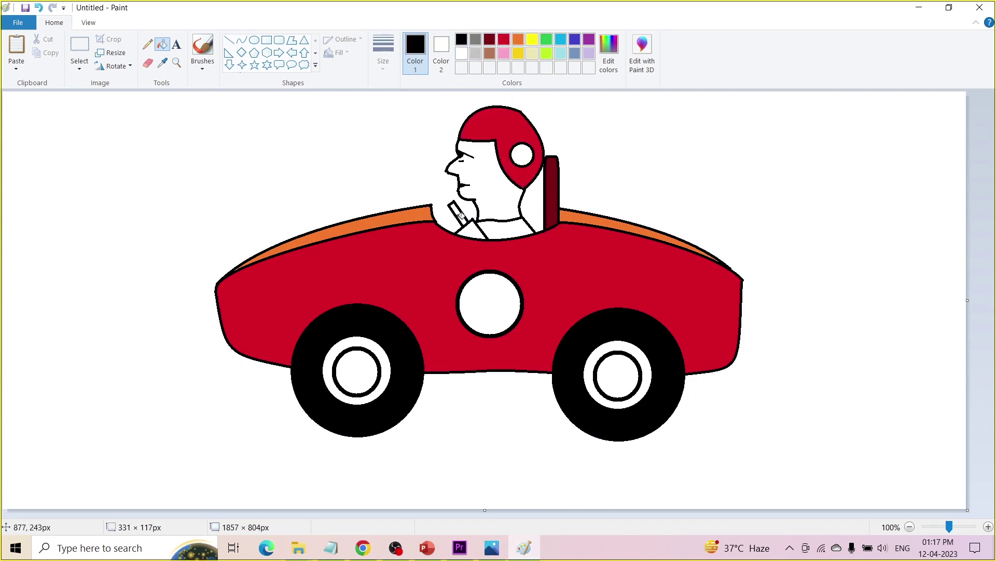
left_click(561, 40)
left_click(502, 228)
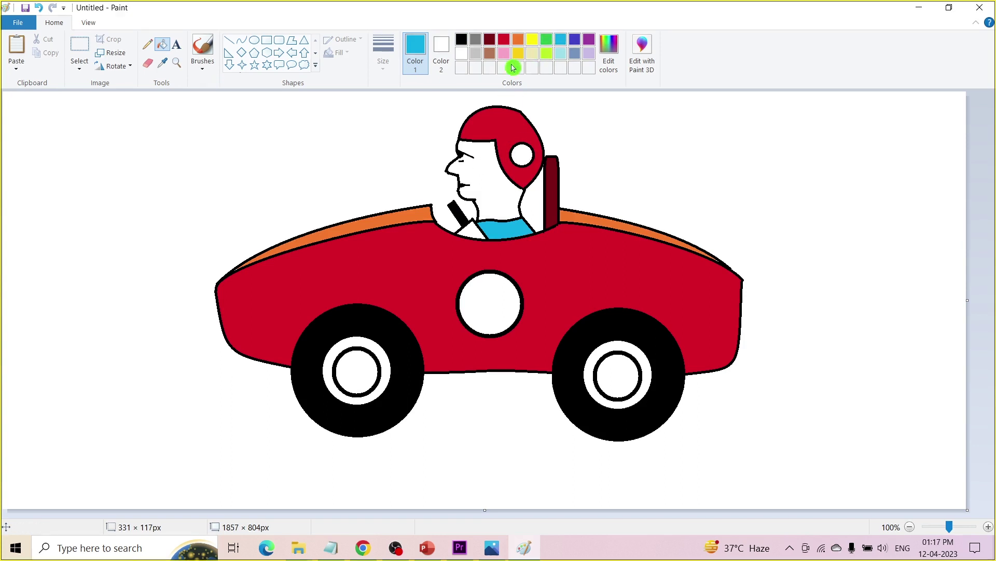
left_click(532, 40)
left_click(503, 228)
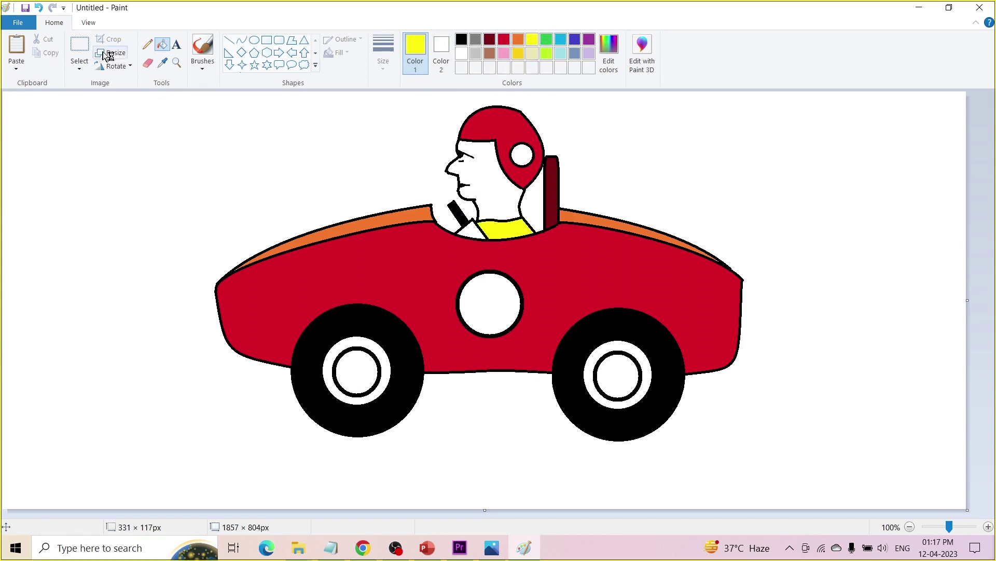
Step: Add the letter S as red Calibri text at size 72 inside the circle on the car body
left_click(176, 44)
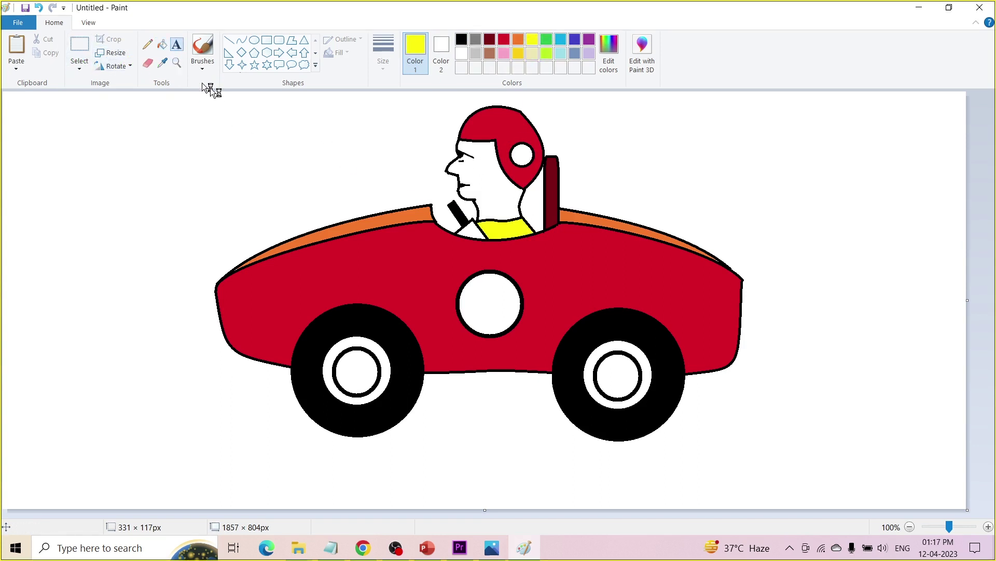
left_click(504, 40)
left_click(279, 185)
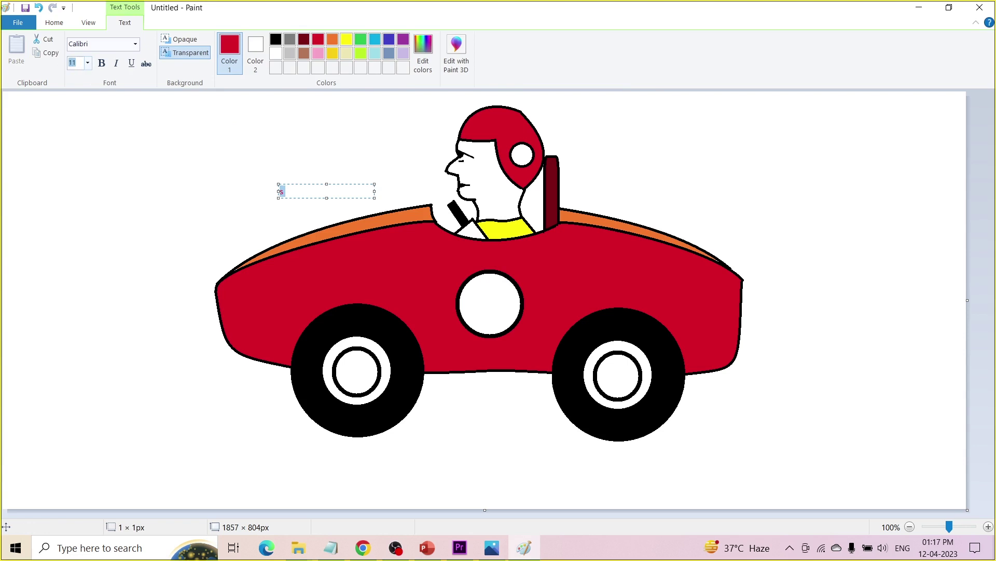
type("40")
key("Return")
left_click(88, 62)
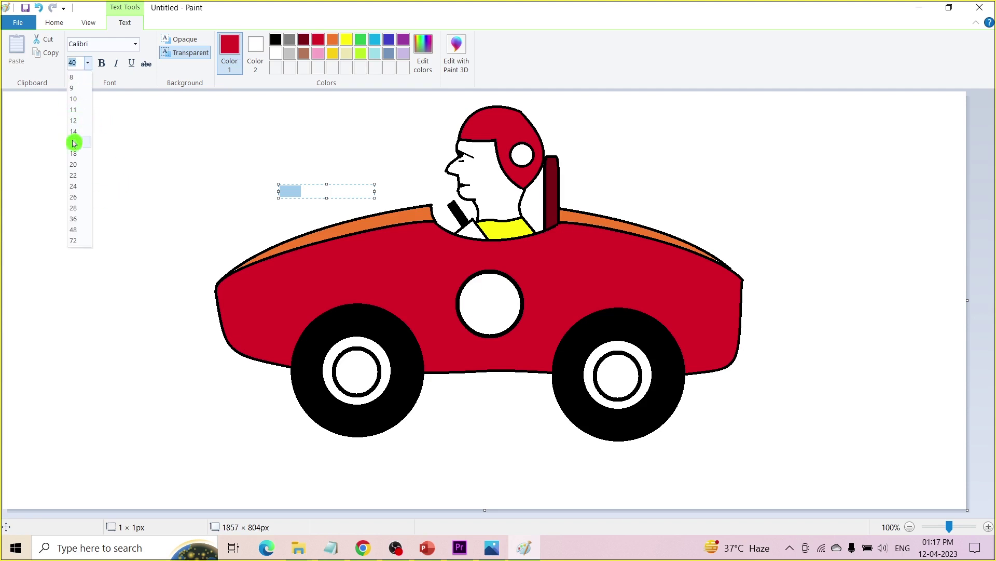
left_click(74, 164)
left_click_drag(374, 198, 540, 326)
left_click(88, 64)
left_click(74, 239)
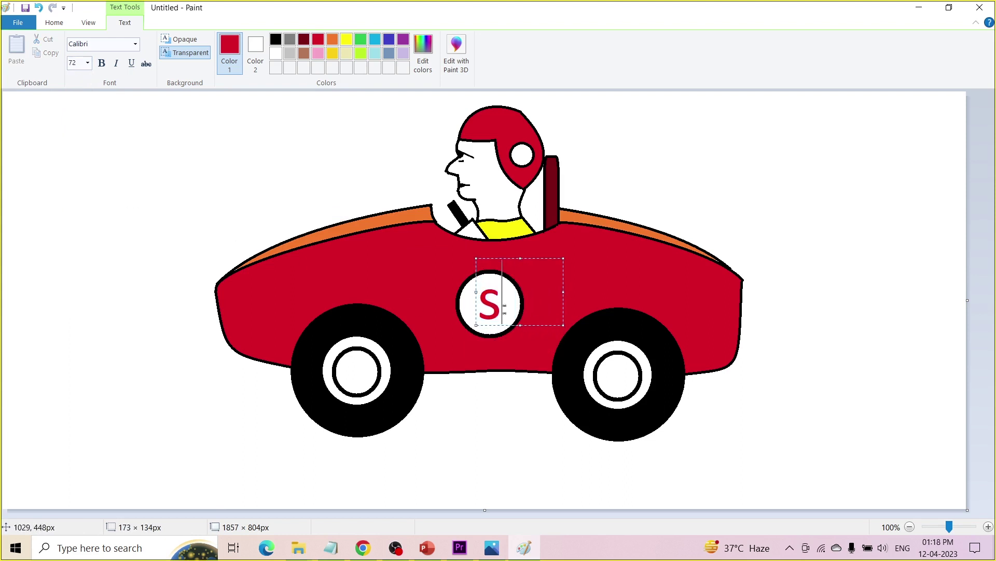
Step: Make the letter S in the body circle bold and commit the text
key("ctrl+a")
left_click(102, 63)
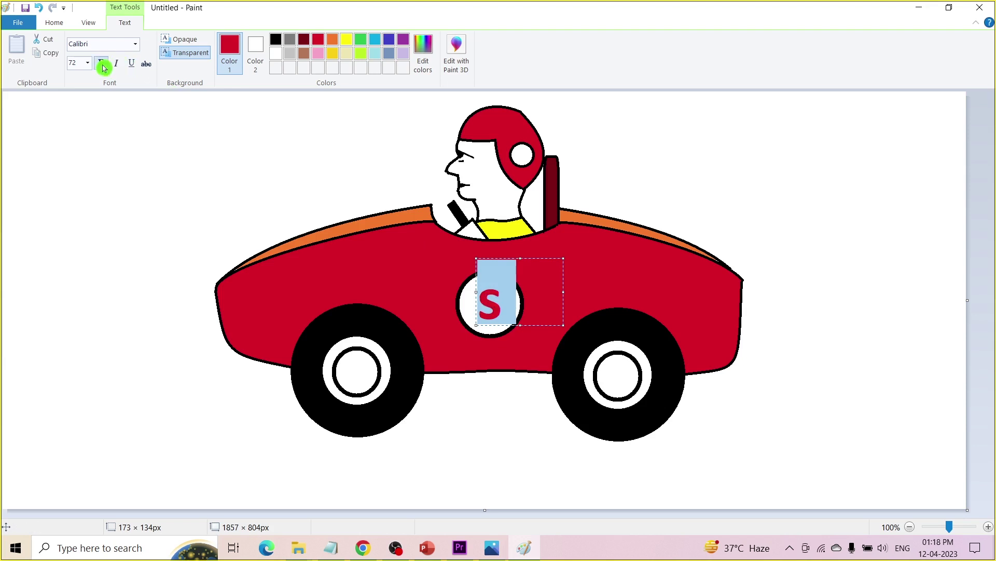
left_click(421, 237)
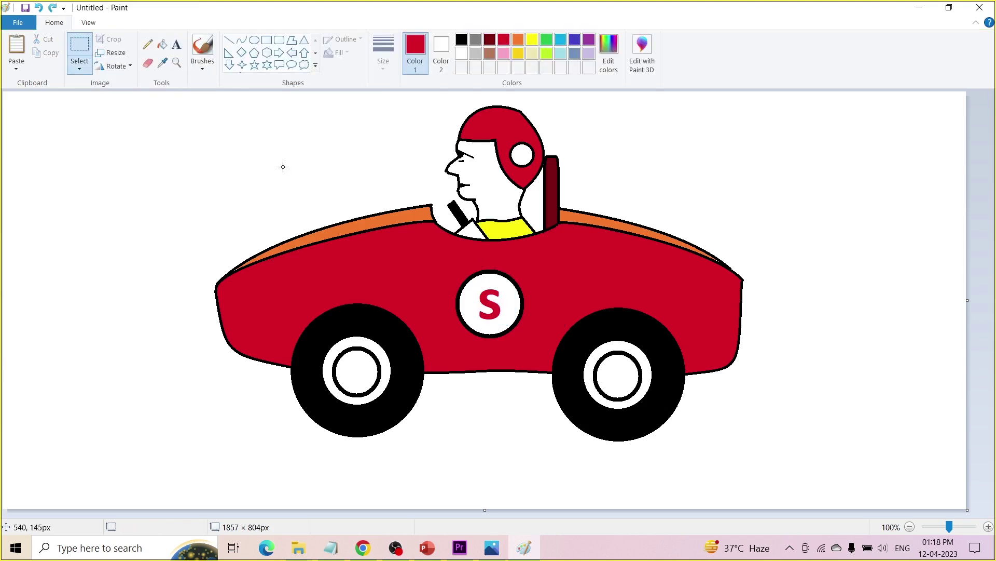
Step: Add a bold red letter S at size 26 and place it inside the small helmet circle
left_click(176, 46)
left_click(281, 133)
type("S")
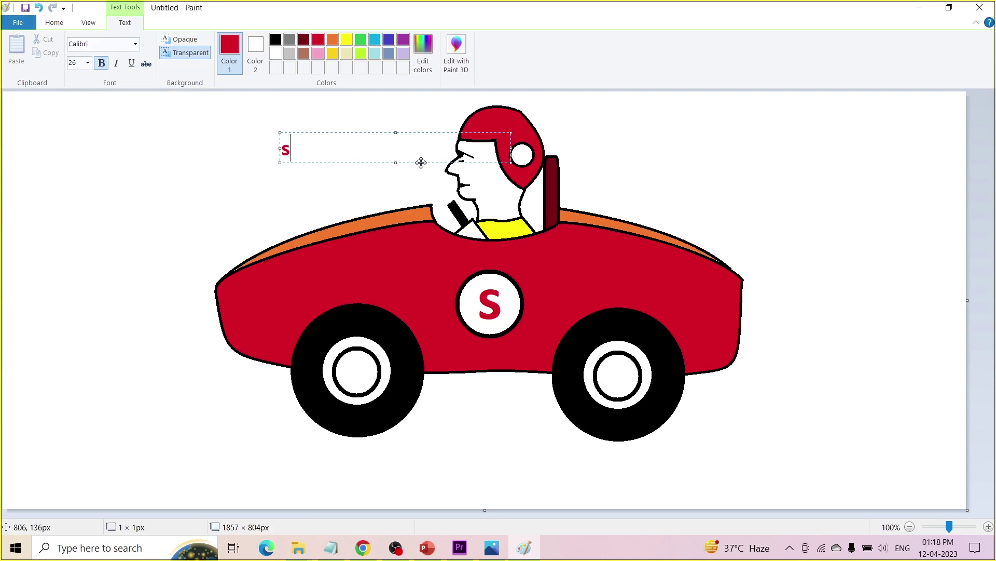
left_click_drag(421, 162, 659, 166)
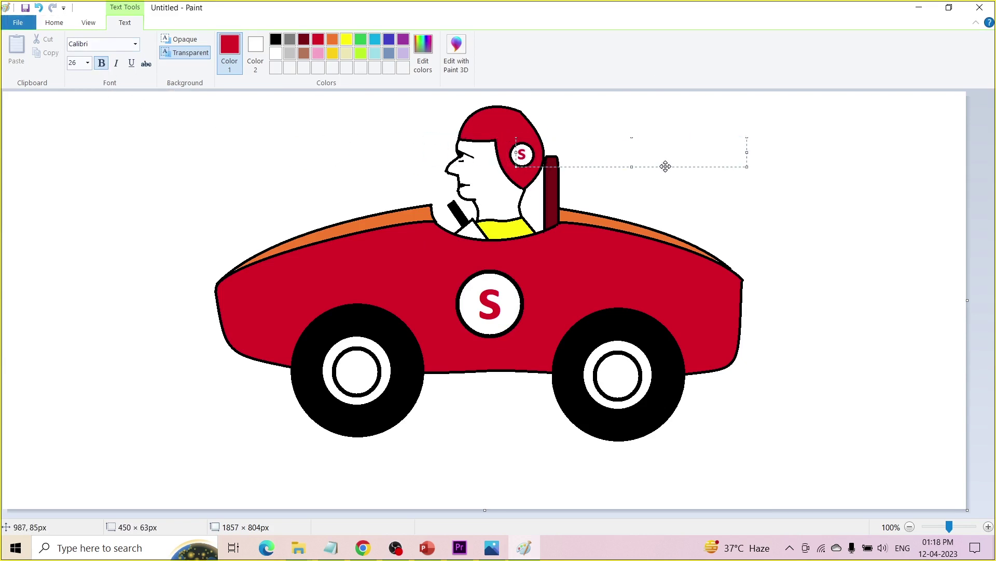
left_click(733, 99)
Step: Select the whole car with its driver and scale the selection to 60 percent with the aspect ratio kept
left_click(80, 45)
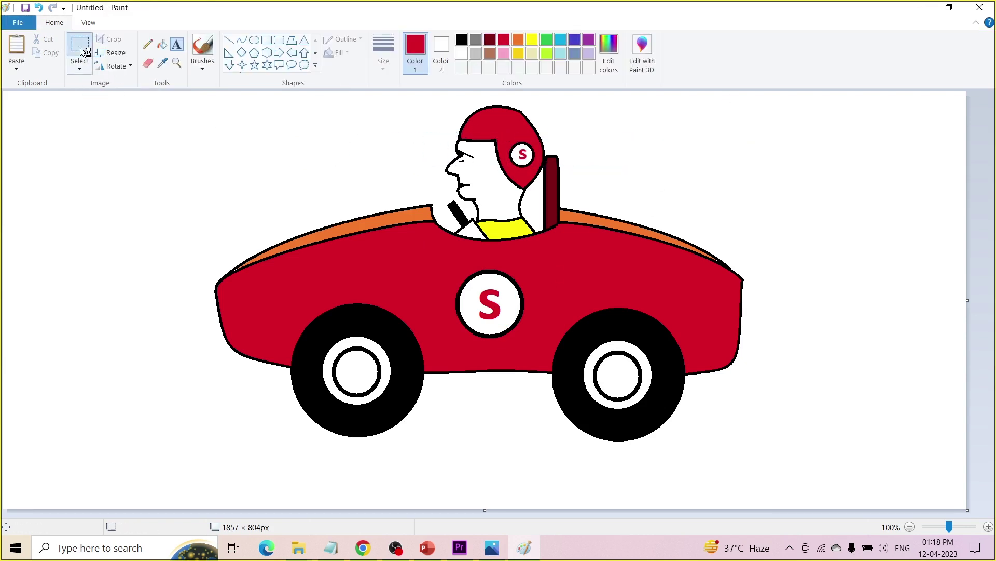
left_click_drag(198, 96, 761, 453)
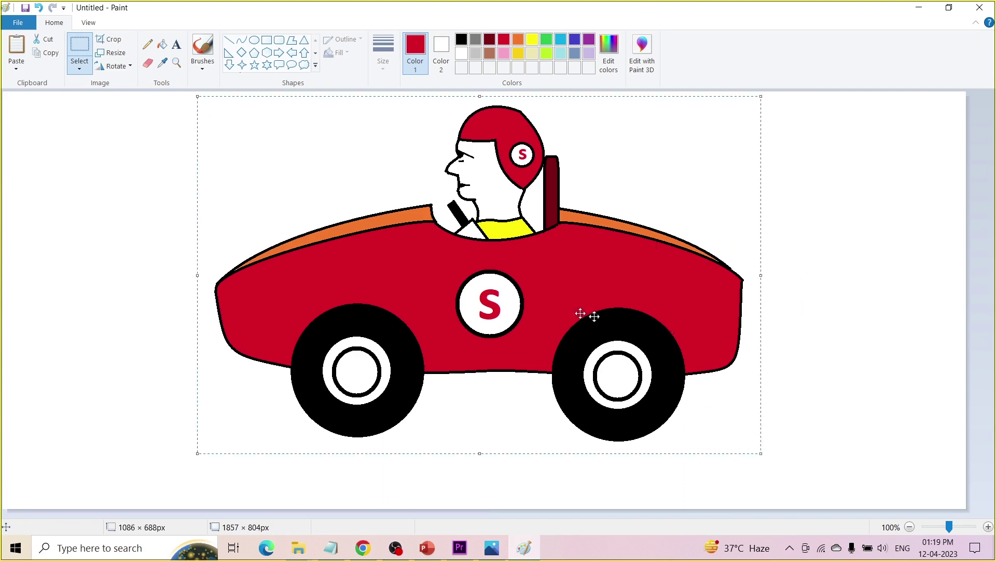
left_click(111, 53)
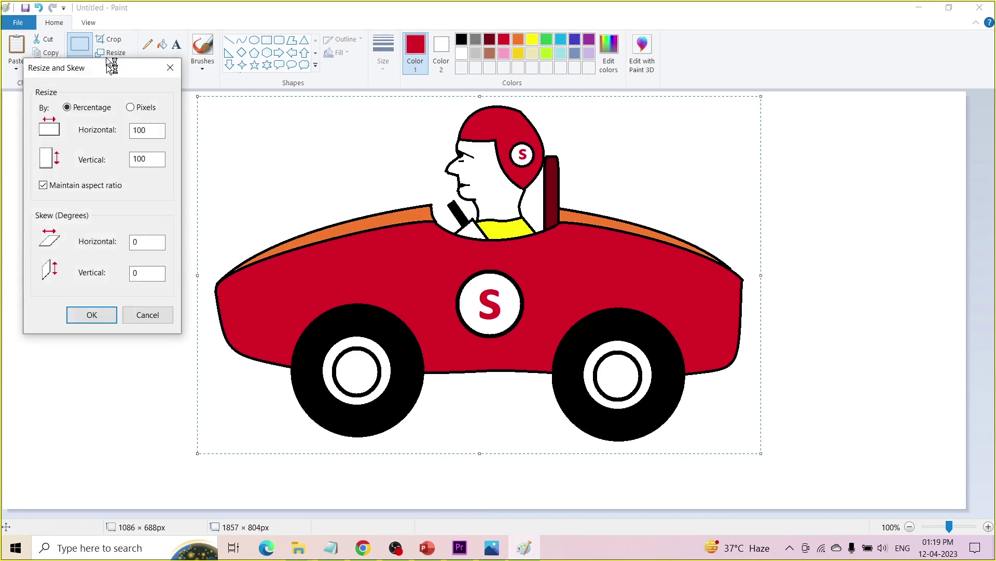
left_click(87, 107)
type("60")
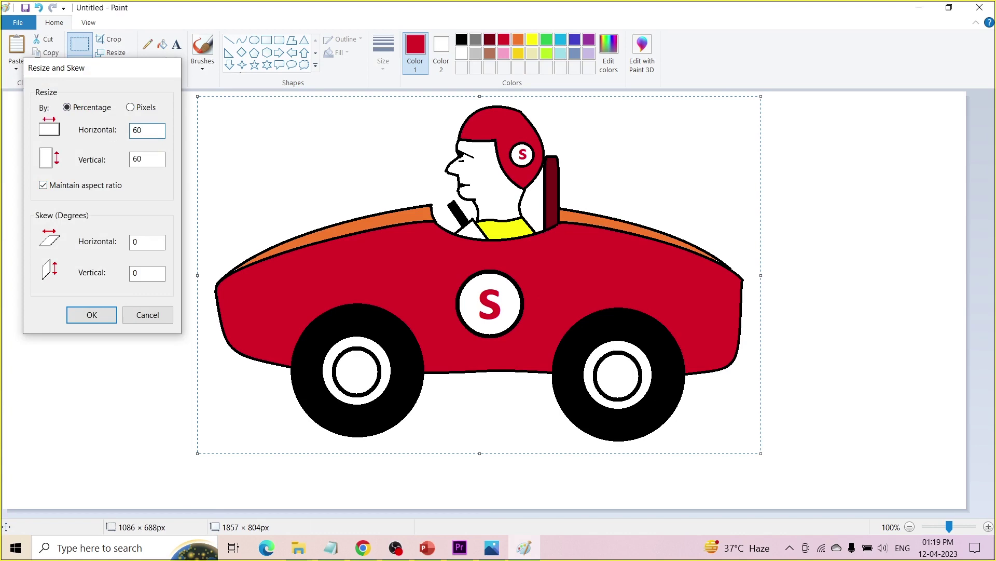
key("Return")
Step: Move the reduced car to the canvas's left half, copy it, and paste copies to arrange beside it
left_click_drag(424, 218, 281, 305)
left_click(51, 53)
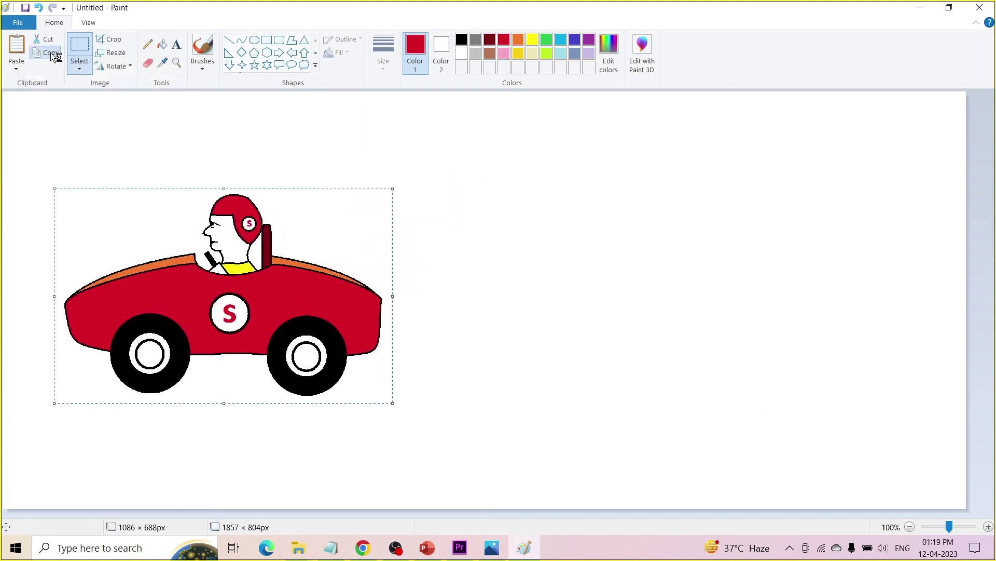
left_click(16, 46)
left_click_drag(168, 209, 697, 306)
left_click(16, 58)
left_click_drag(277, 182, 567, 180)
Step: Undo the pasted copies, the move and the 60 percent scaling of the car
key("ctrl+z")
key("ctrl+z")
key("ctrl+z")
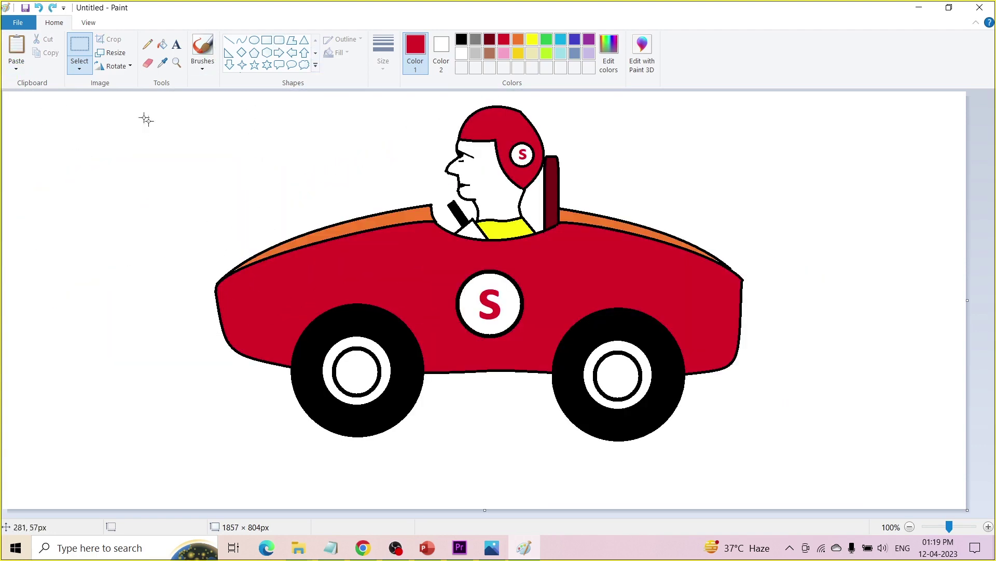
Step: Try to scale the whole picture to 50 percent, and undo the scaling
left_click(111, 52)
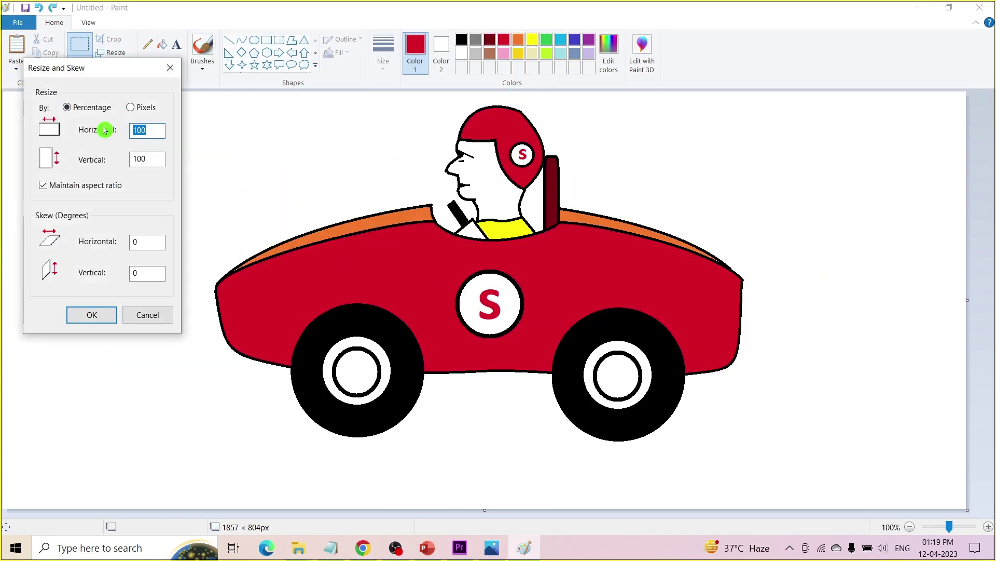
type("50")
key("Return")
key("ctrl+z")
Step: Select the whole car with its driver, scale it to 50 percent, and move it to the canvas's lower-left area
left_click_drag(203, 103, 763, 452)
left_click(110, 52)
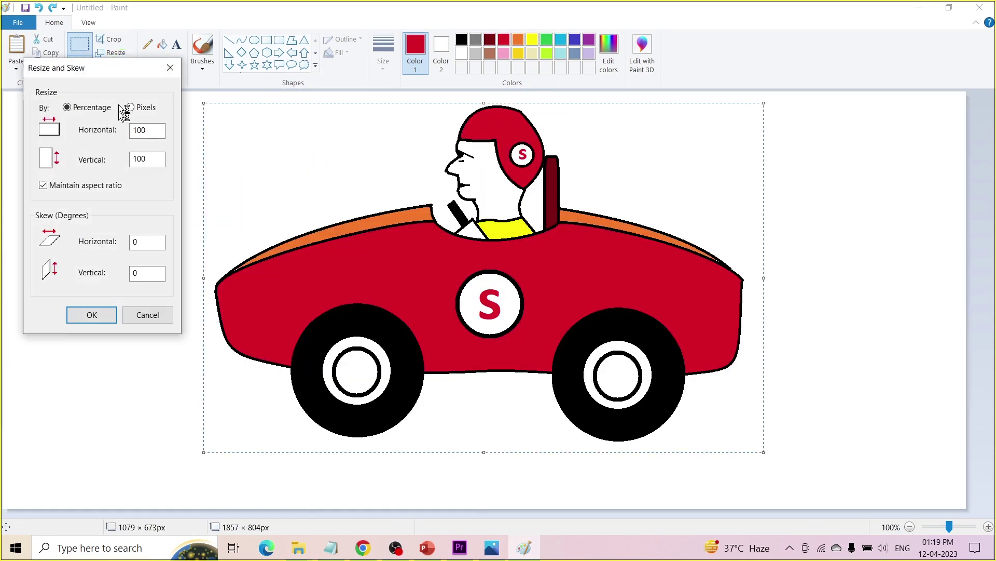
type("50")
key("Return")
left_click_drag(238, 172, 158, 386)
Step: Copy the reduced car and paste two copies, placing one at the canvas's lower right and one above in the middle
left_click(48, 52)
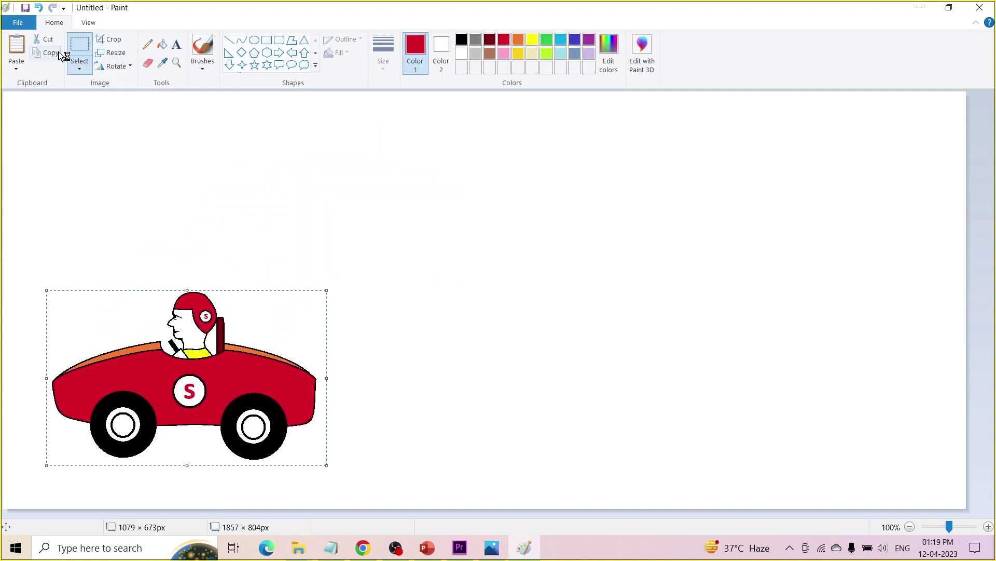
left_click(16, 46)
left_click_drag(109, 177, 696, 367)
left_click(16, 47)
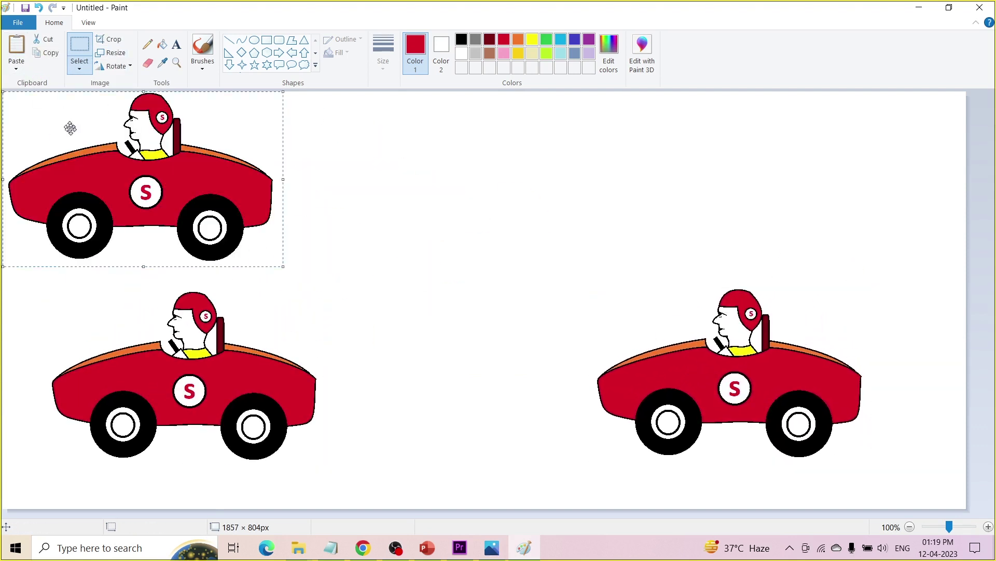
left_click_drag(67, 127, 410, 222)
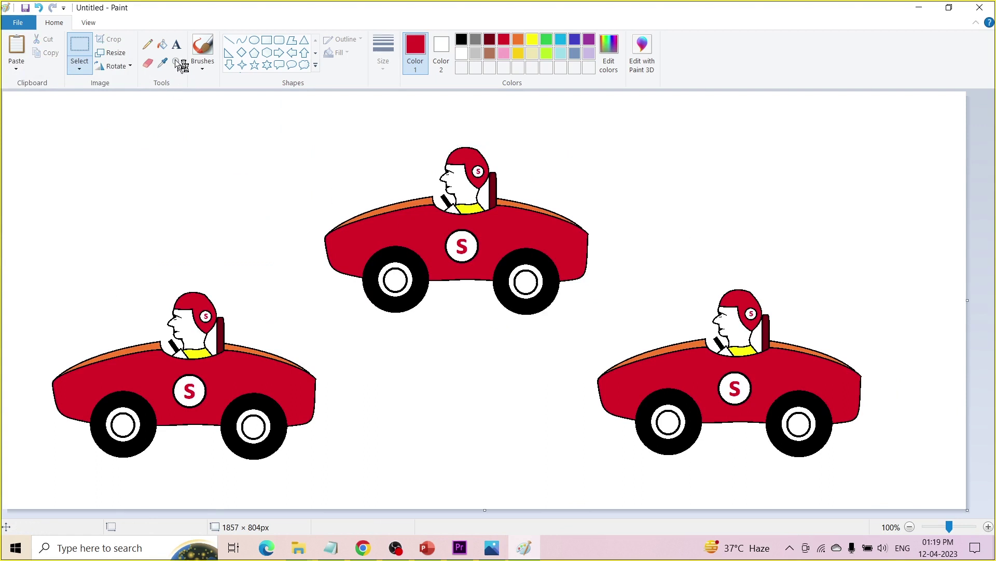
Step: Fill the upper middle car's body with green, and its orange trim and the driver's helmet with lime
left_click(162, 44)
left_click(546, 39)
left_click(501, 232)
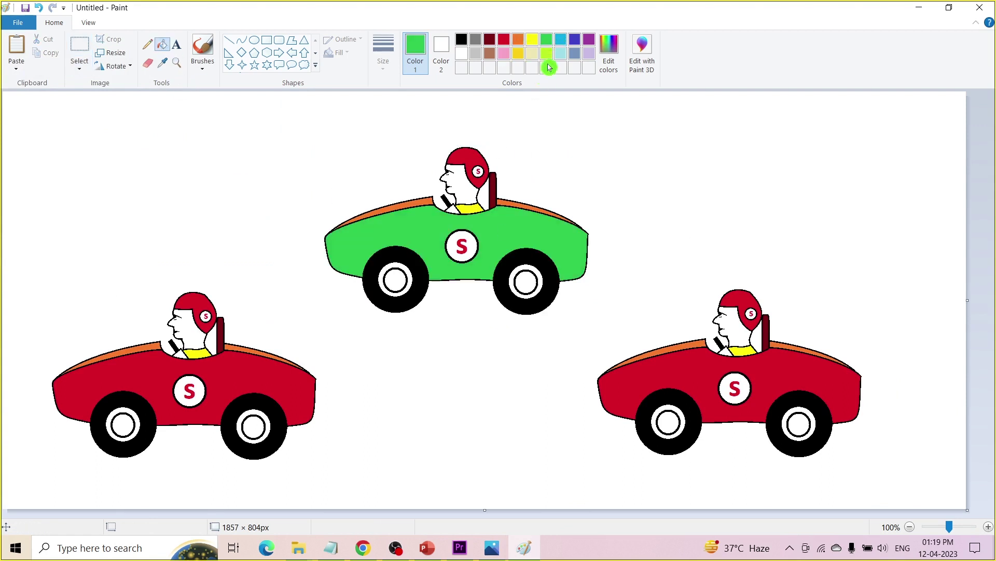
left_click(546, 54)
left_click(524, 203)
left_click(421, 202)
left_click(472, 154)
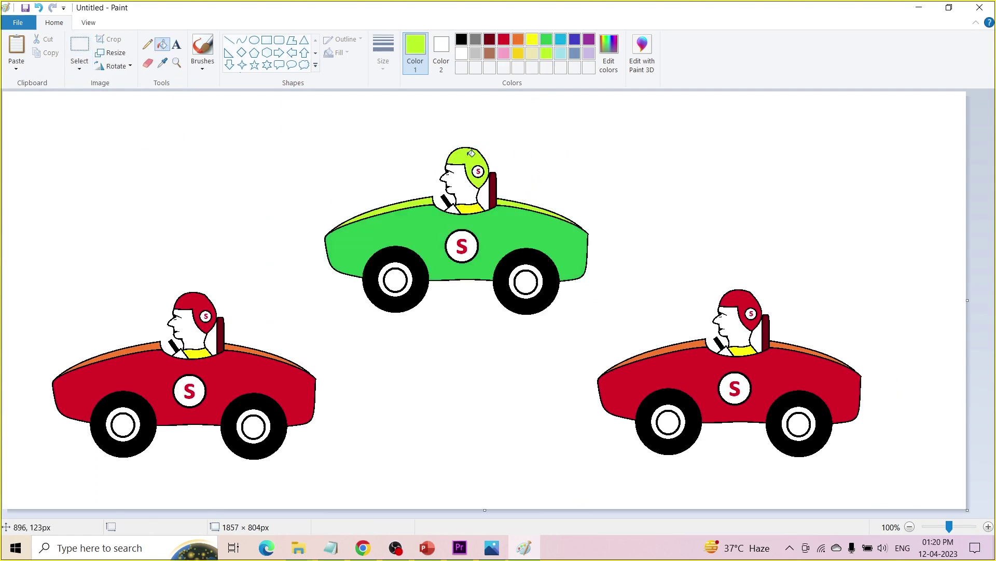
Step: Fill the lower-right car's body and its driver's helmet with indigo, and its orange trim with turquoise
left_click(575, 39)
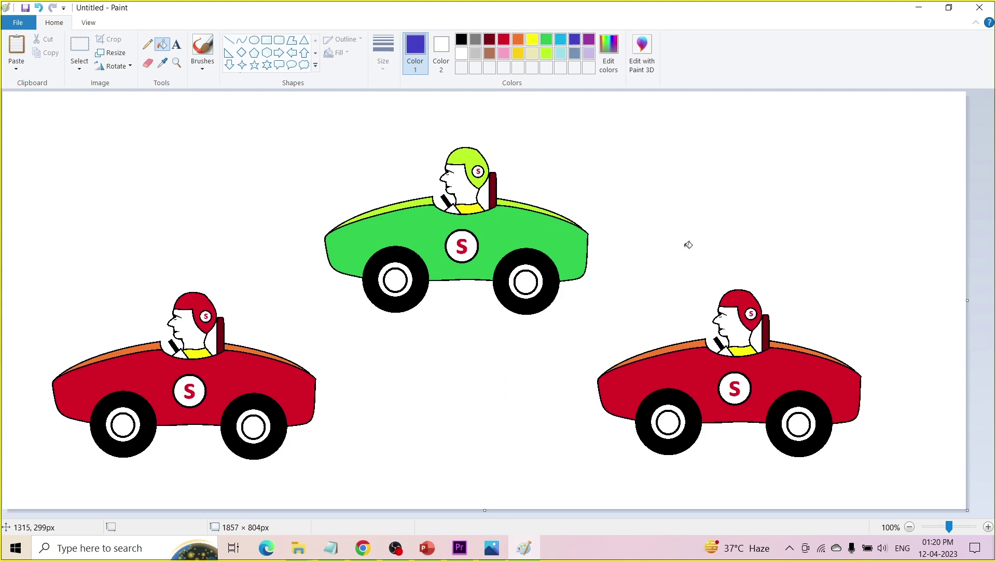
left_click(695, 355)
left_click(753, 295)
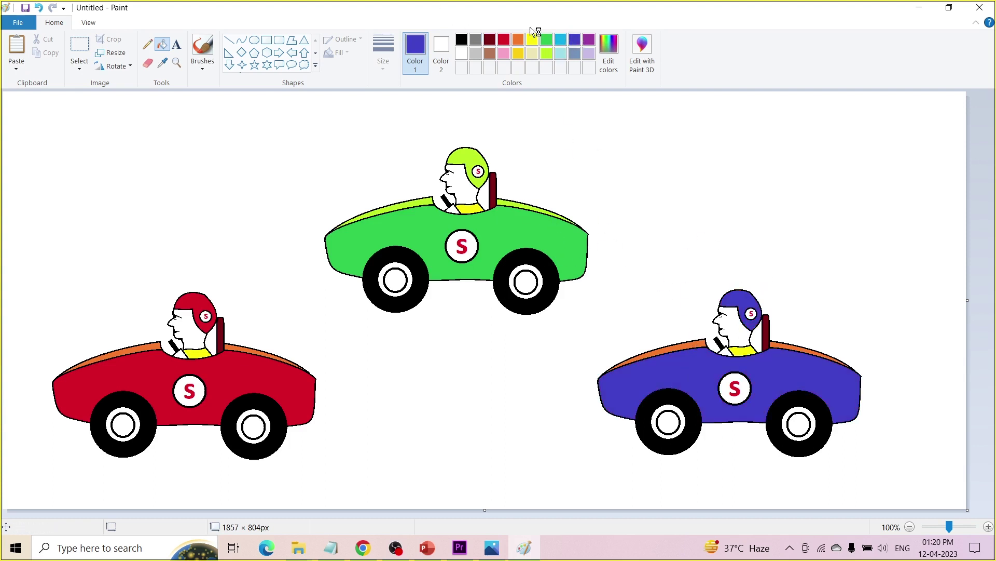
left_click(560, 38)
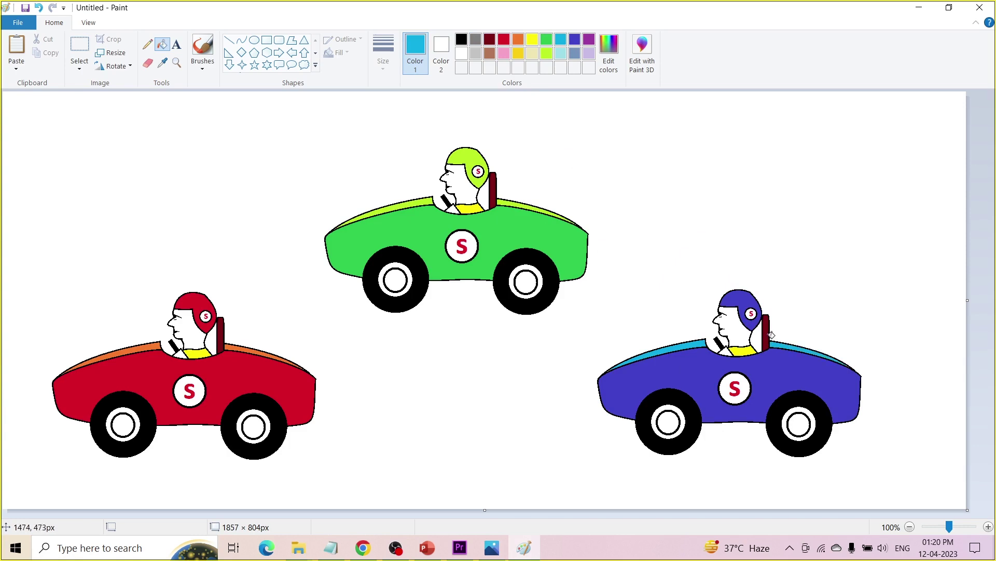
Step: Mix a darker shade of indigo and fill the seat back of the indigo car with it
left_click(609, 52)
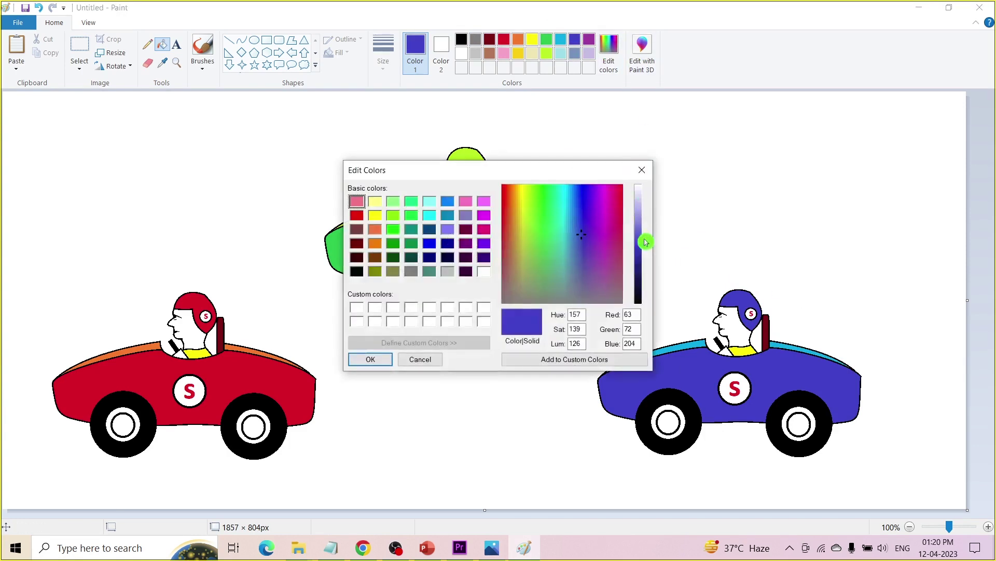
left_click(638, 285)
left_click(390, 362)
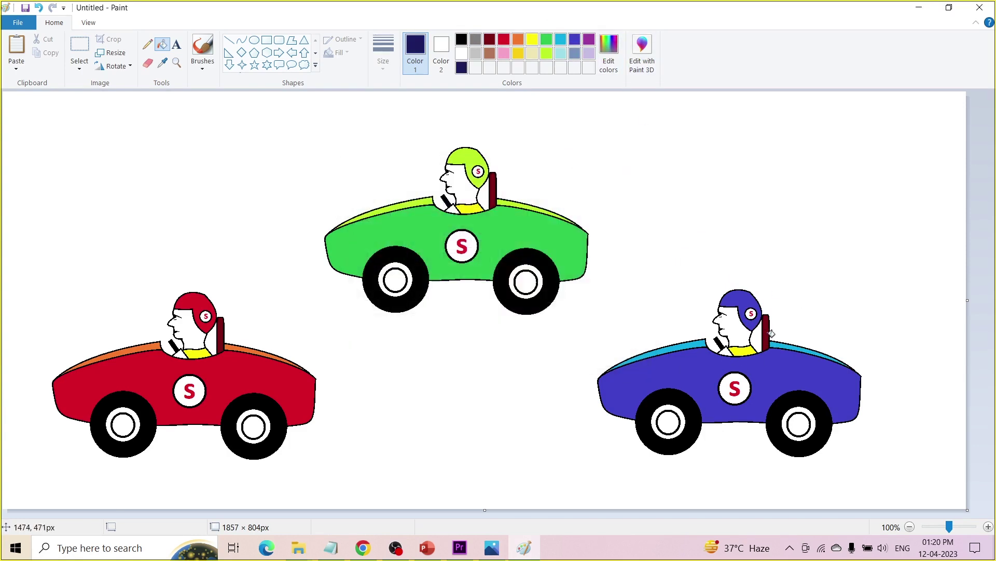
Step: Mix a dark green of red 19, green 100, blue 44 and fill the green car's seat back with it
left_click(546, 39)
left_click(609, 52)
left_click(638, 275)
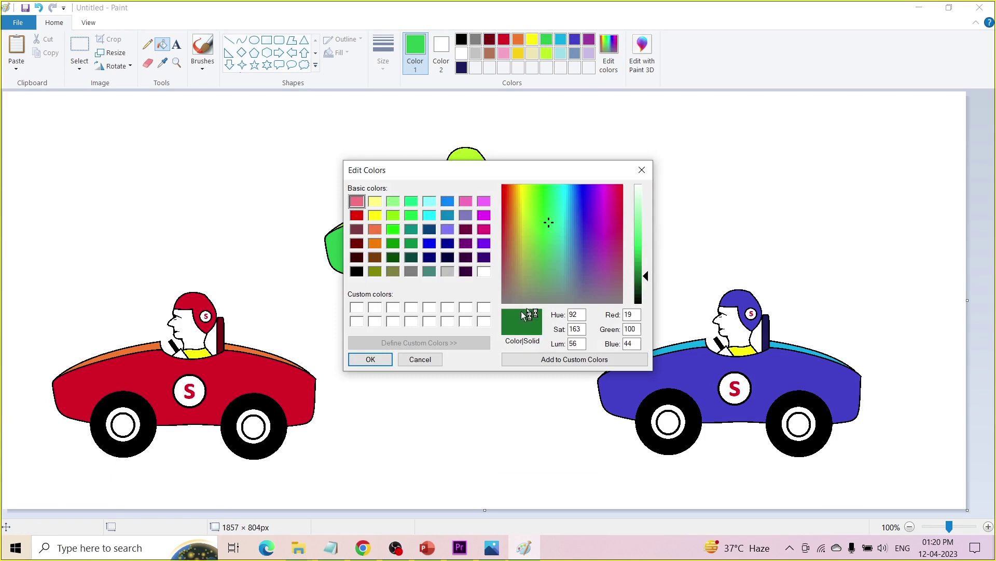
left_click(371, 359)
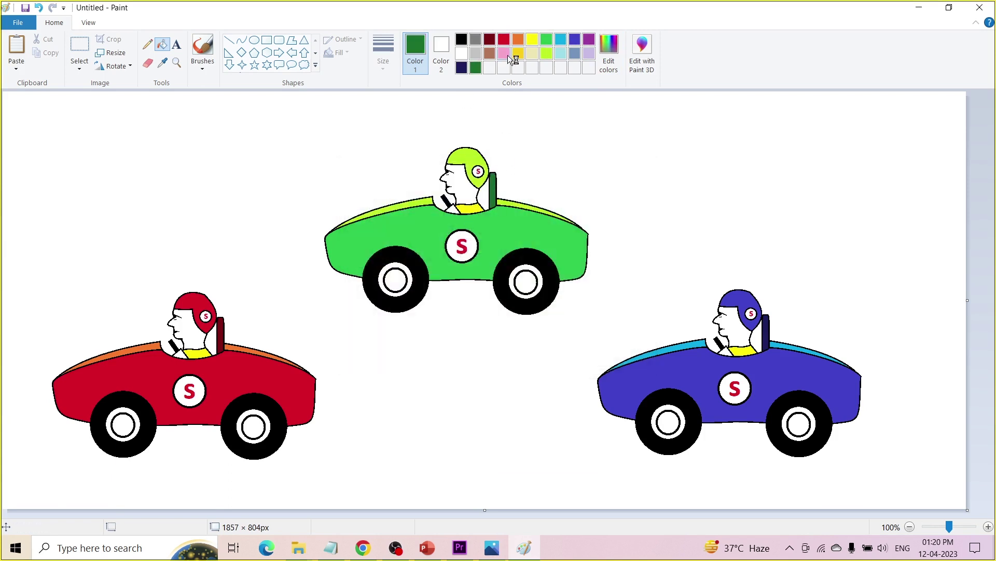
Step: Recolour the S emblem on the green car's body to green and the one on the indigo car's body to indigo
left_click(546, 39)
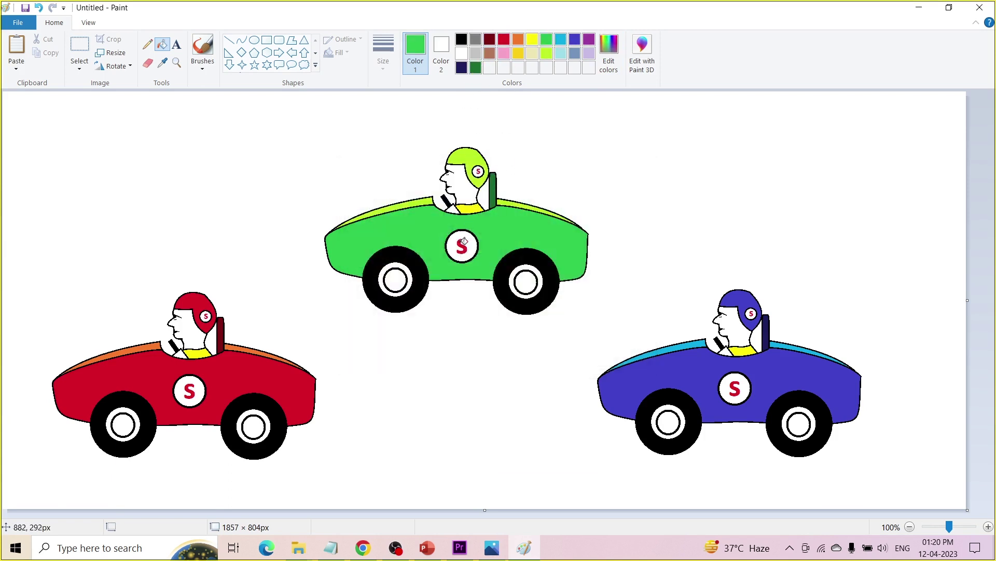
left_click(575, 39)
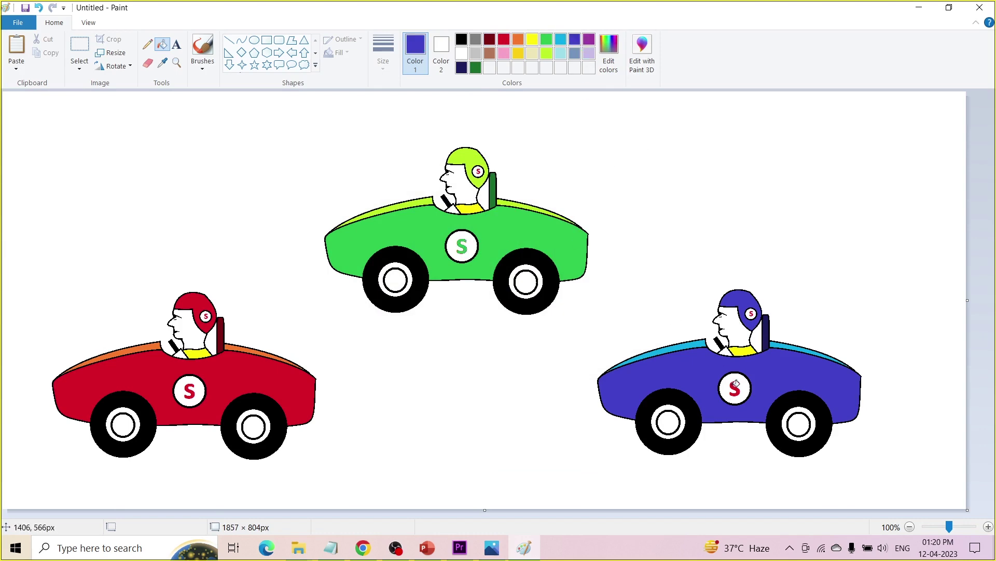
Step: Fill the small S on the helmets of the green car's driver and the indigo car's driver with indigo
scroll(667, 311, "up", 1)
left_click_drag(384, 513, 585, 512)
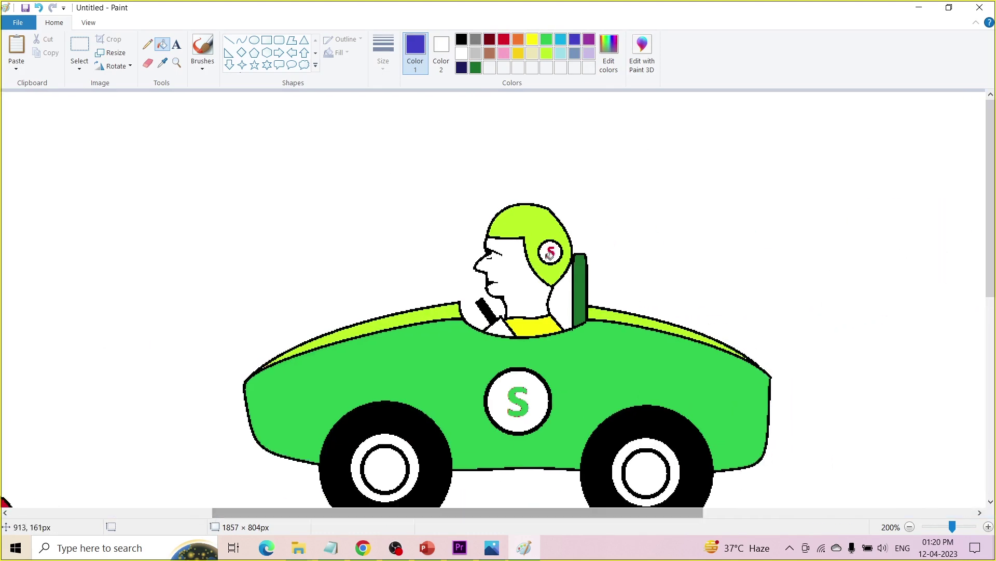
scroll(547, 277, "down", 1)
scroll(758, 320, "up", 1)
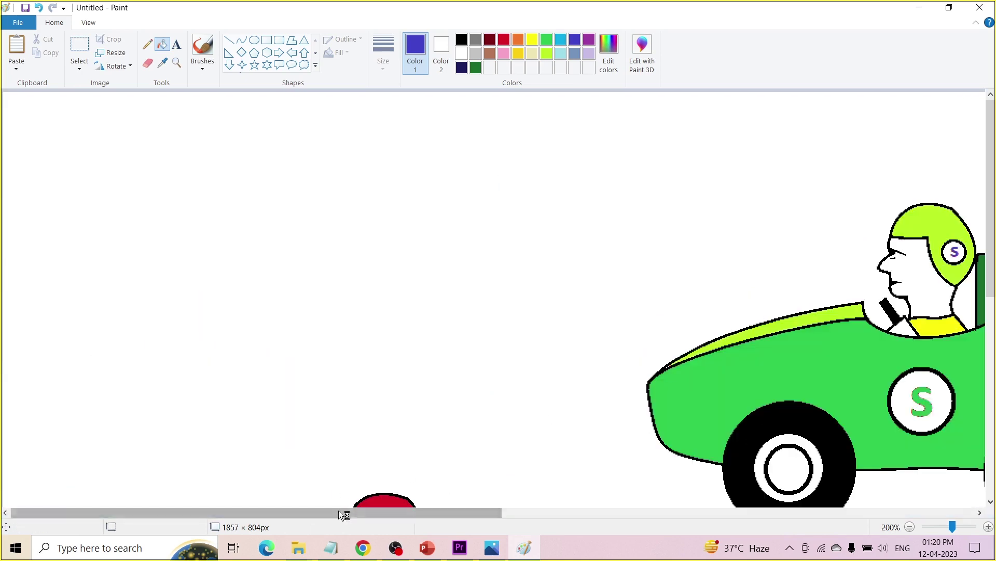
left_click_drag(343, 513, 691, 487)
scroll(747, 456, "down", 2)
scroll(810, 424, "down", 2)
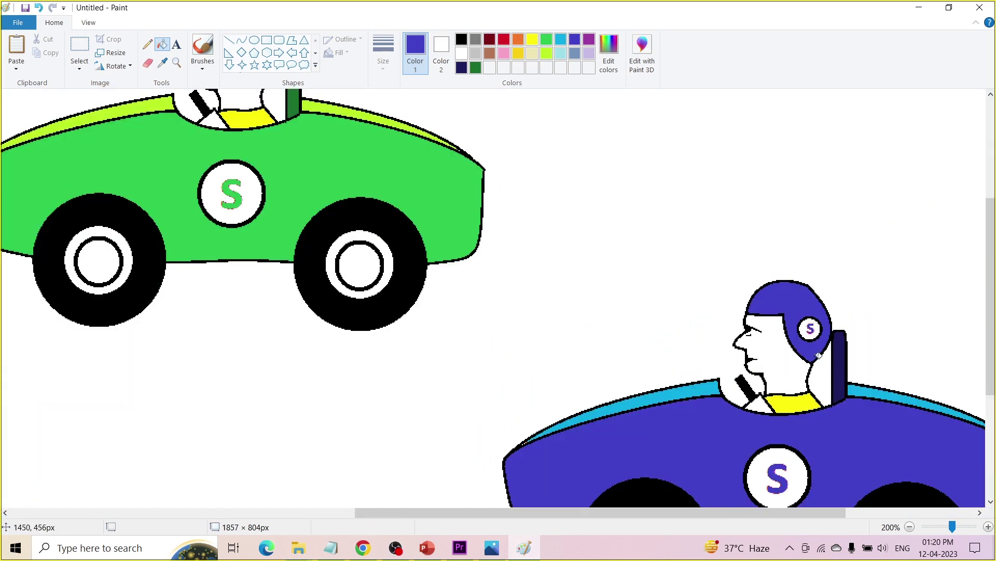
scroll(819, 356, "down", 1, "ctrl")
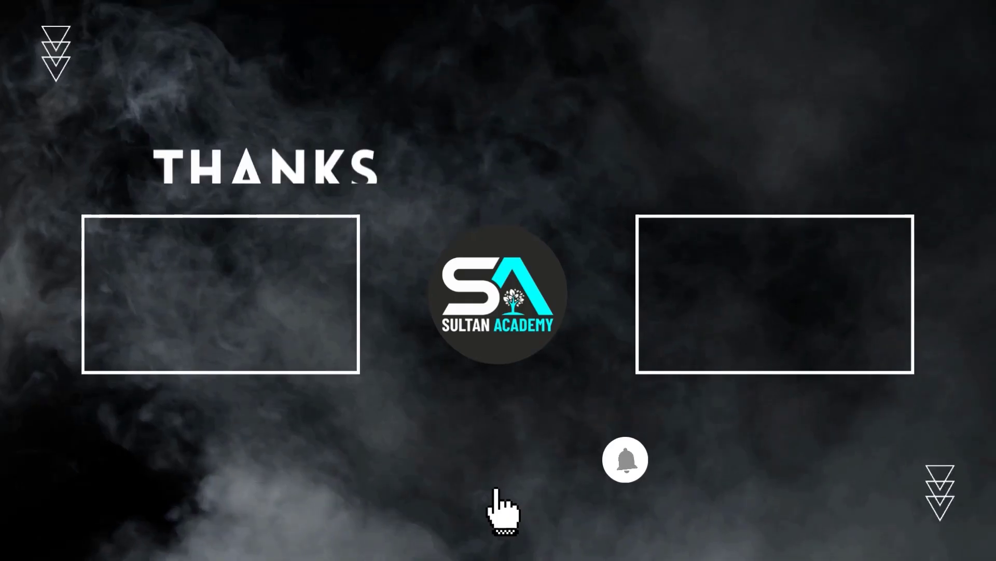